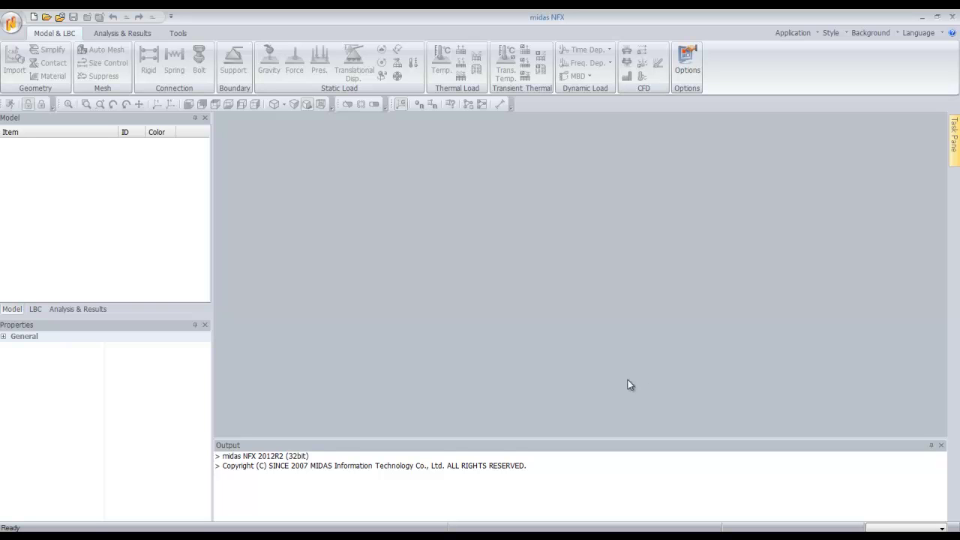
Start a new model and import the Leaf Spring CAD geometry
{"action": "left_click", "coordinate": [33, 18]}
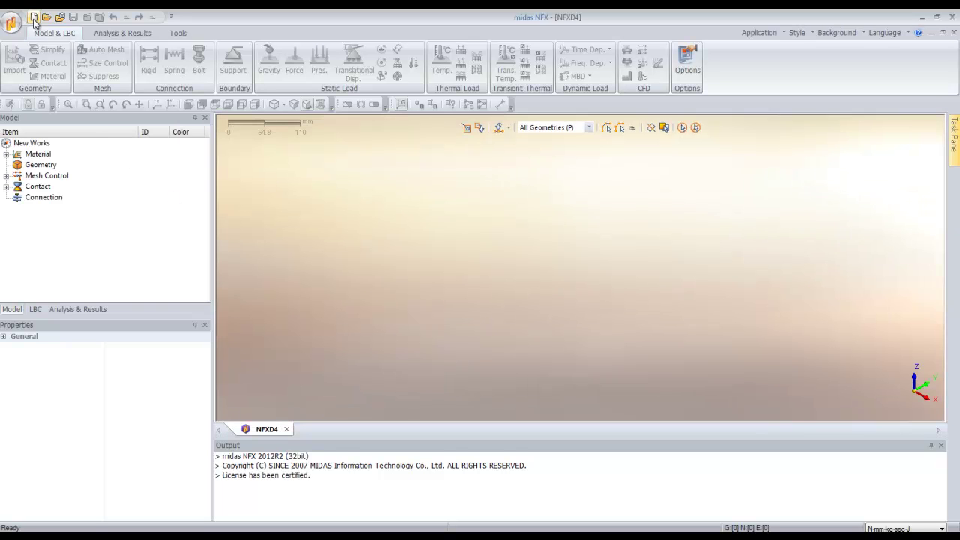
{"action": "left_click", "coordinate": [17, 63]}
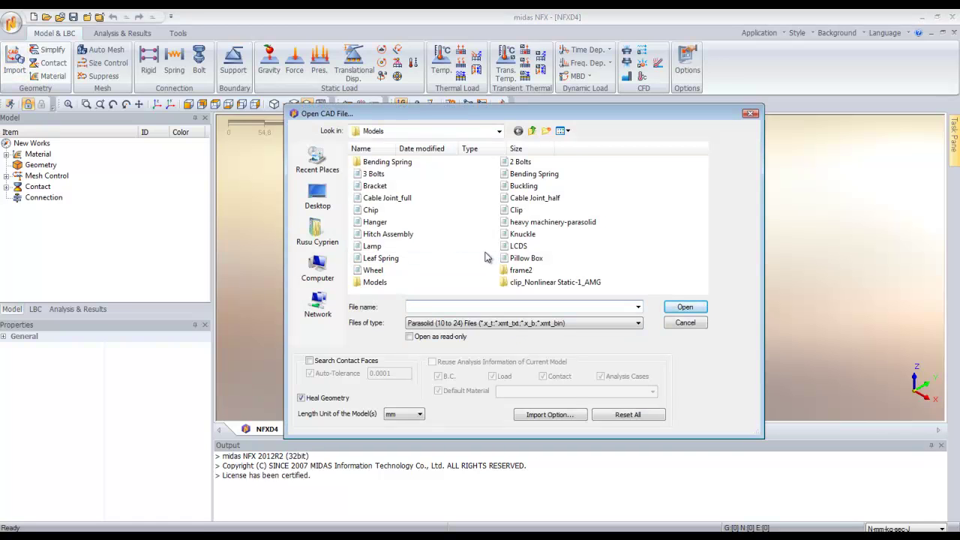
{"action": "left_click", "coordinate": [409, 258]}
{"action": "left_click", "coordinate": [690, 307]}
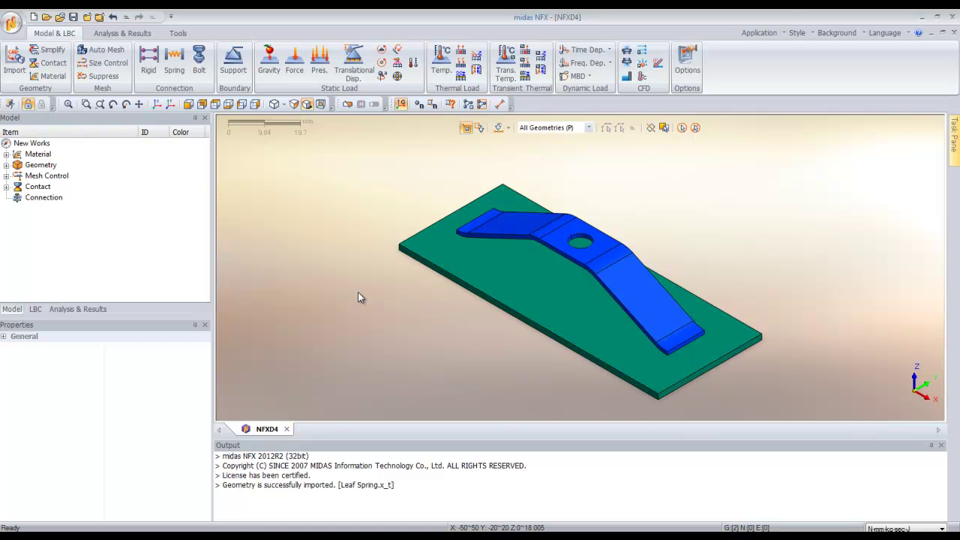
Add a new nonlinear material named Spring
{"action": "right_click", "coordinate": [36, 156]}
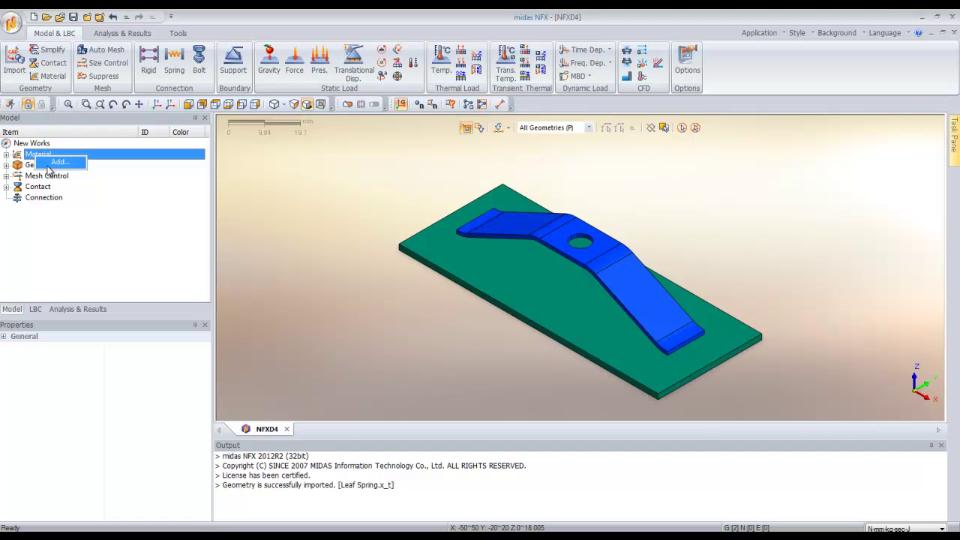
{"action": "left_click", "coordinate": [48, 165]}
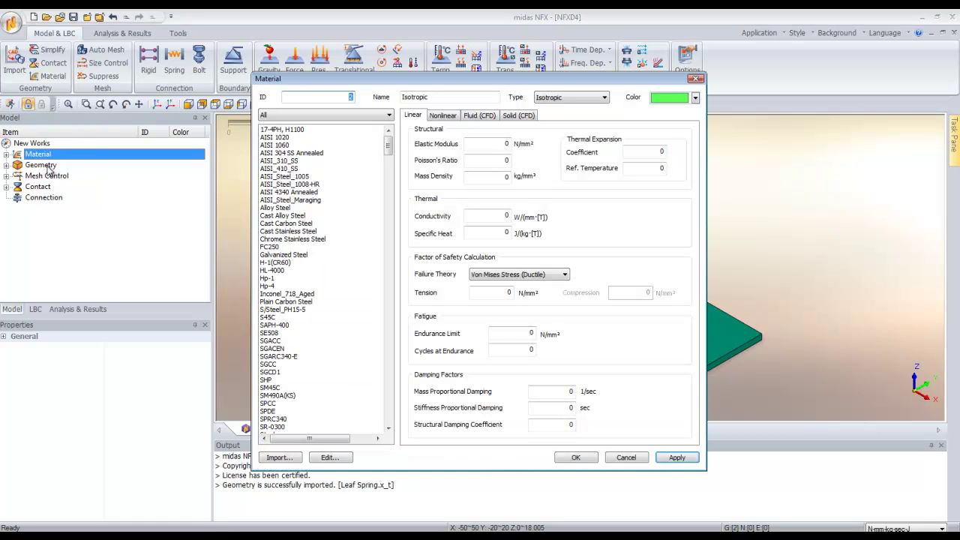
{"action": "left_click", "coordinate": [449, 116]}
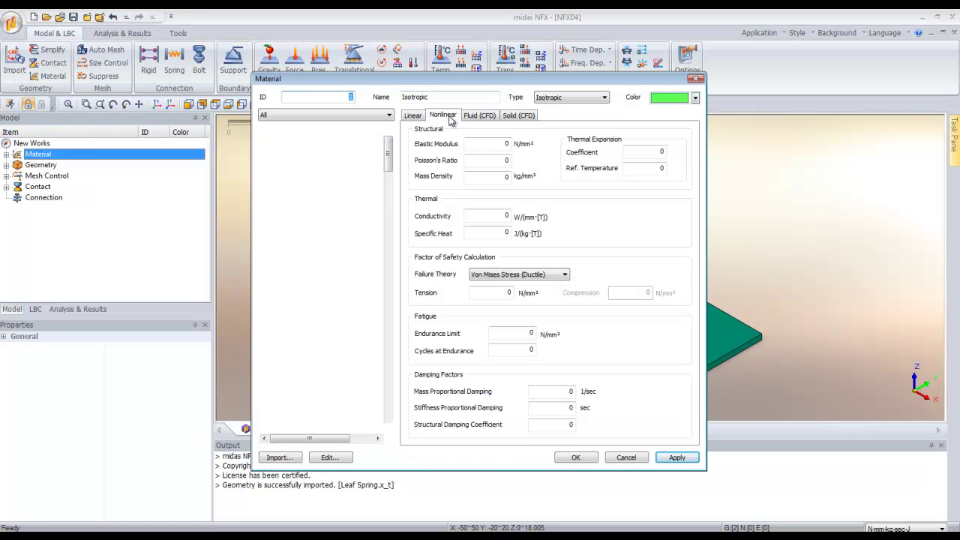
{"action": "left_click_drag", "start_coordinate": [445, 96], "coordinate": [369, 100]}
{"action": "type", "text": "Spring"}
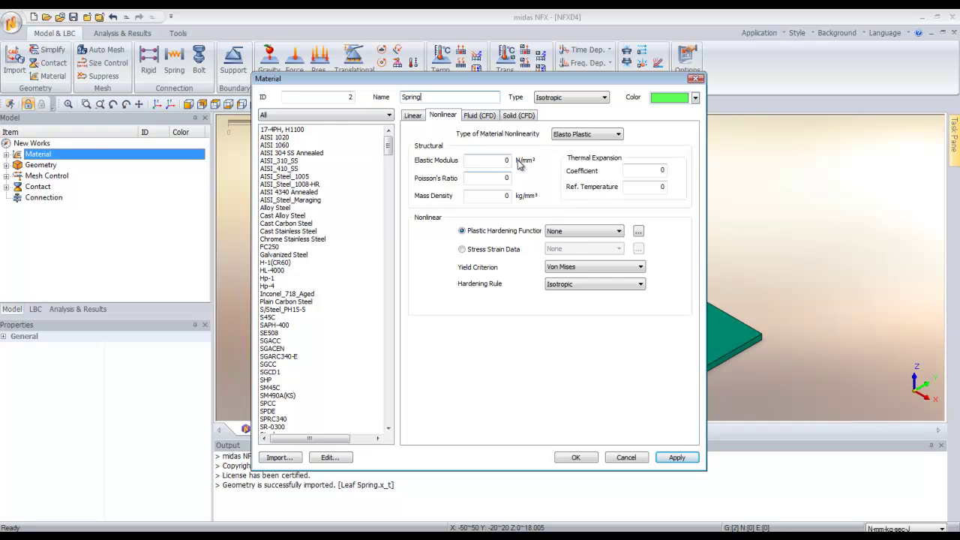
Give Spring an elastic modulus of 236339.3 N/mm² and Poisson's ratio 0.266
{"action": "left_click", "coordinate": [495, 160]}
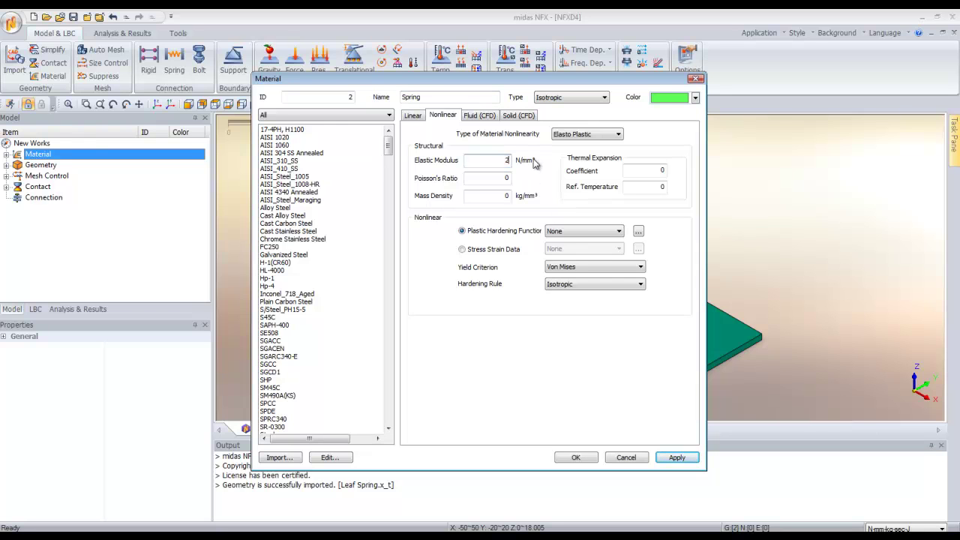
{"action": "type", "text": "236339.3"}
{"action": "left_click", "coordinate": [495, 177]}
{"action": "left_click", "coordinate": [495, 176]}
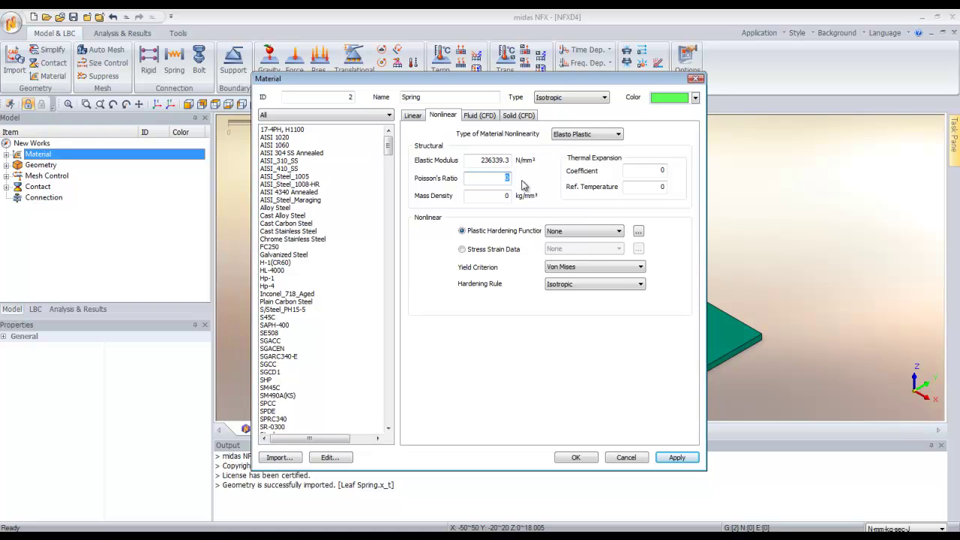
{"action": "type", "text": "0.266"}
Define plasticity by stress–strain data and start a new curve named nonlinear
{"action": "left_click", "coordinate": [463, 250]}
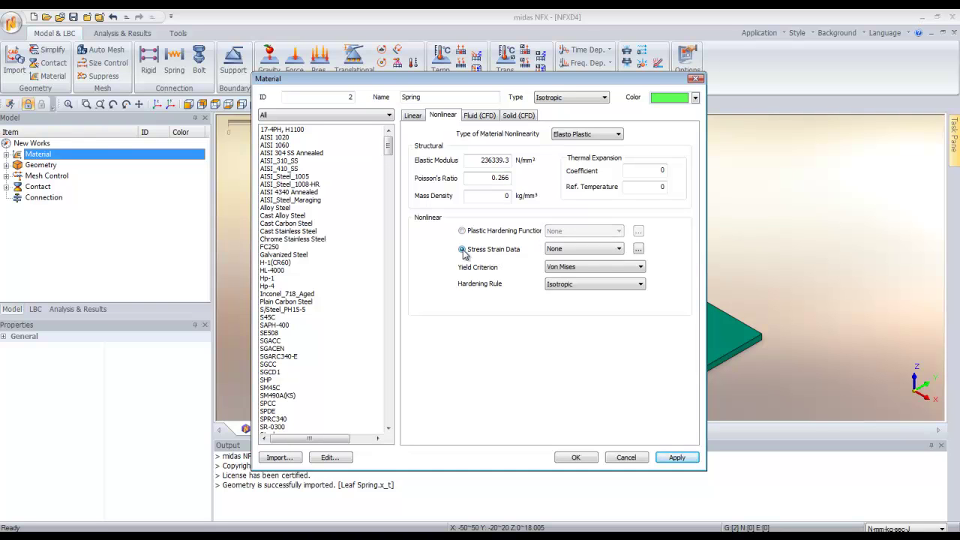
{"action": "left_click", "coordinate": [638, 248]}
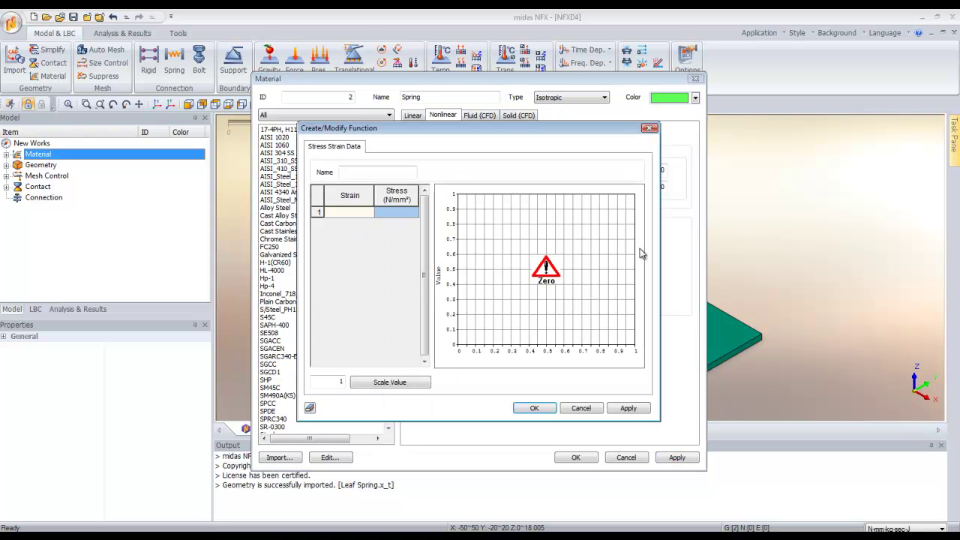
{"action": "left_click", "coordinate": [366, 172]}
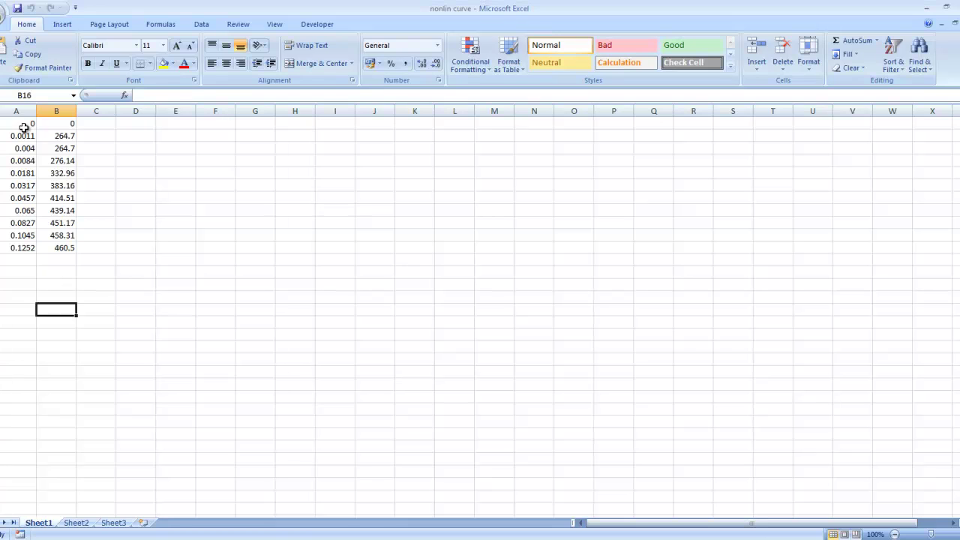
Copy the eleven strain–stress pairs in A1:B11 and paste them into midas NFX's curve table
{"action": "left_click_drag", "start_coordinate": [34, 127], "coordinate": [80, 247]}
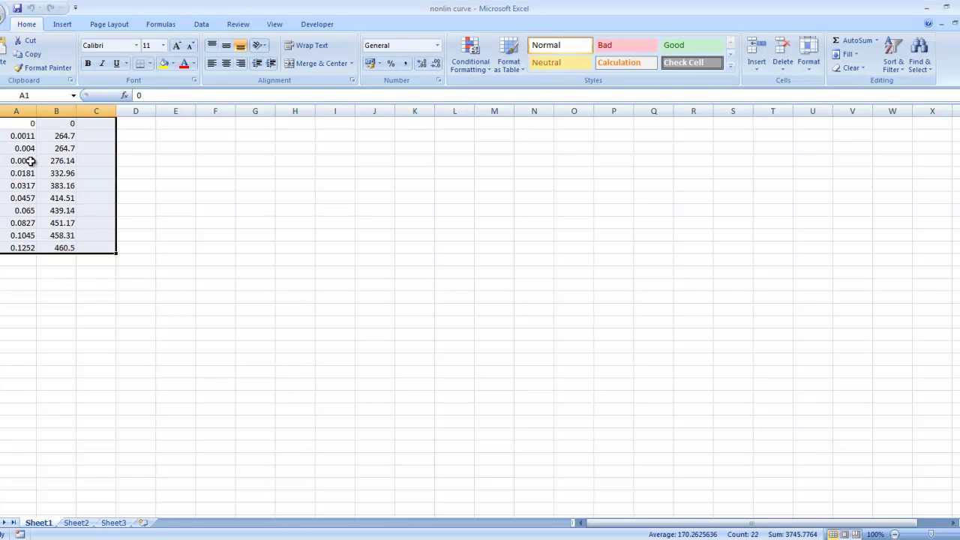
{"action": "left_click_drag", "start_coordinate": [31, 125], "coordinate": [59, 247]}
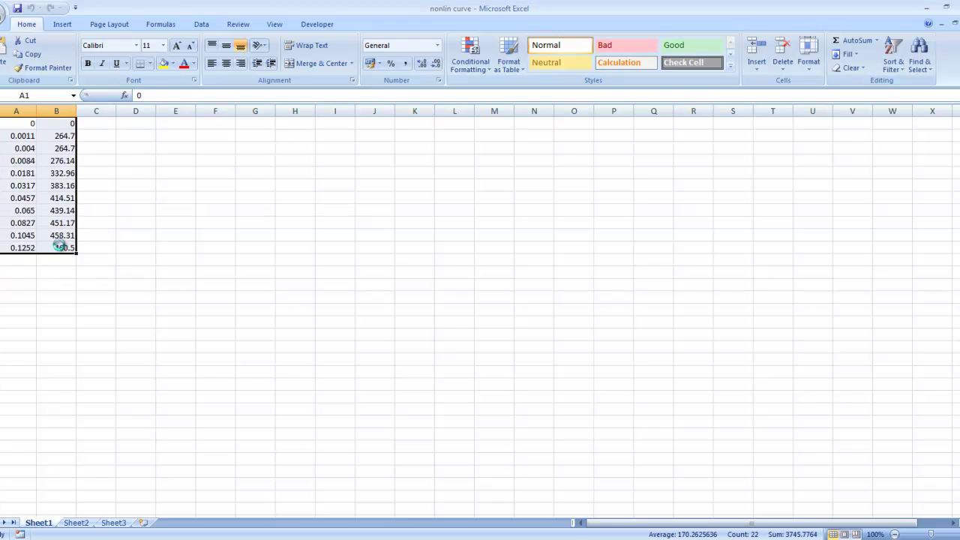
{"action": "key", "text": "ctrl+c"}
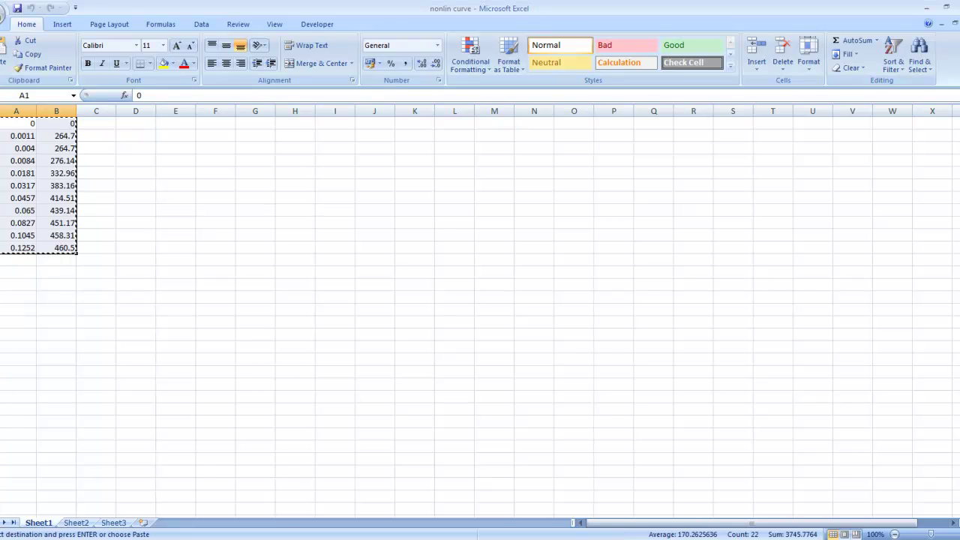
{"action": "key", "text": "alt+Tab"}
{"action": "key", "text": "ctrl+v"}
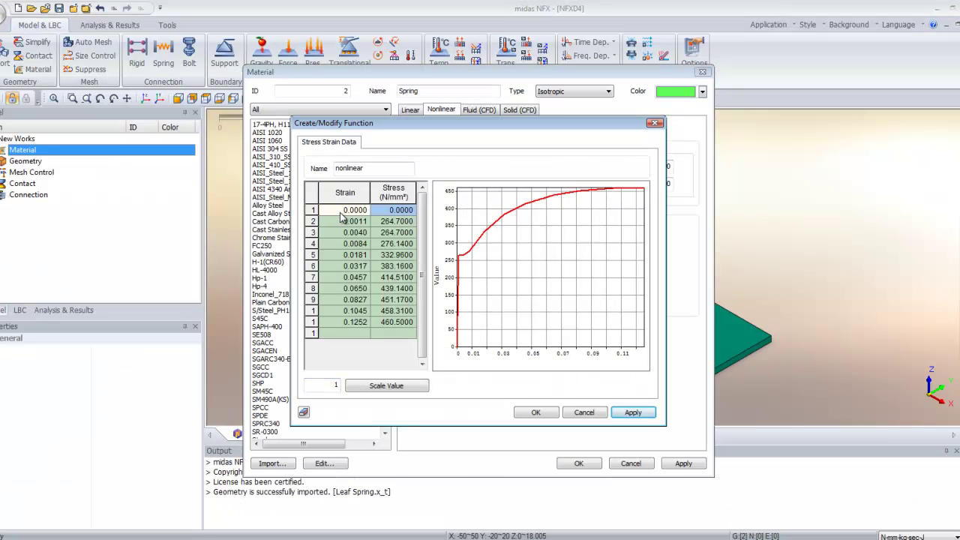
Confirm the curve, assign nonlinear as Spring's stress–strain data, save, and expand Materials
{"action": "left_click", "coordinate": [535, 411]}
{"action": "left_click", "coordinate": [590, 251]}
{"action": "left_click", "coordinate": [591, 267]}
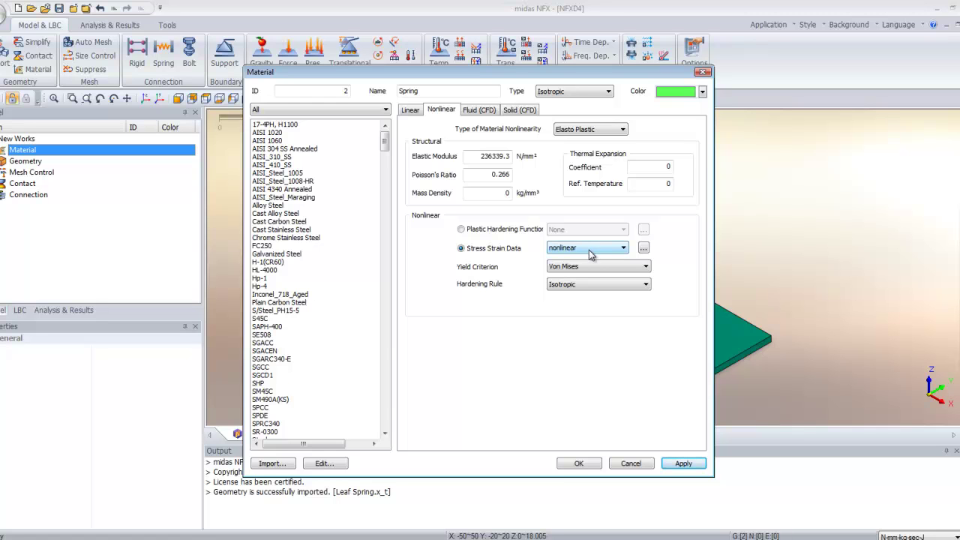
{"action": "left_click", "coordinate": [578, 464]}
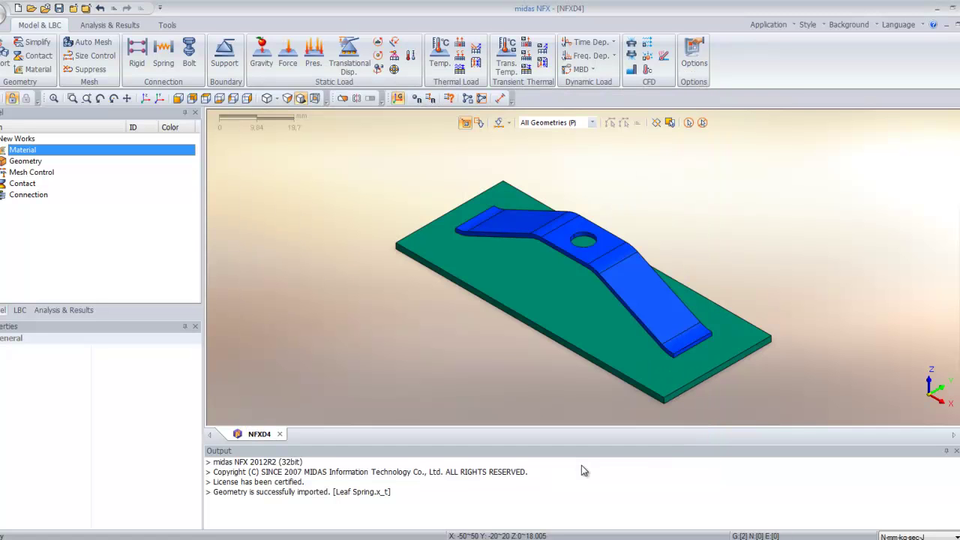
{"action": "left_click", "coordinate": [0, 149]}
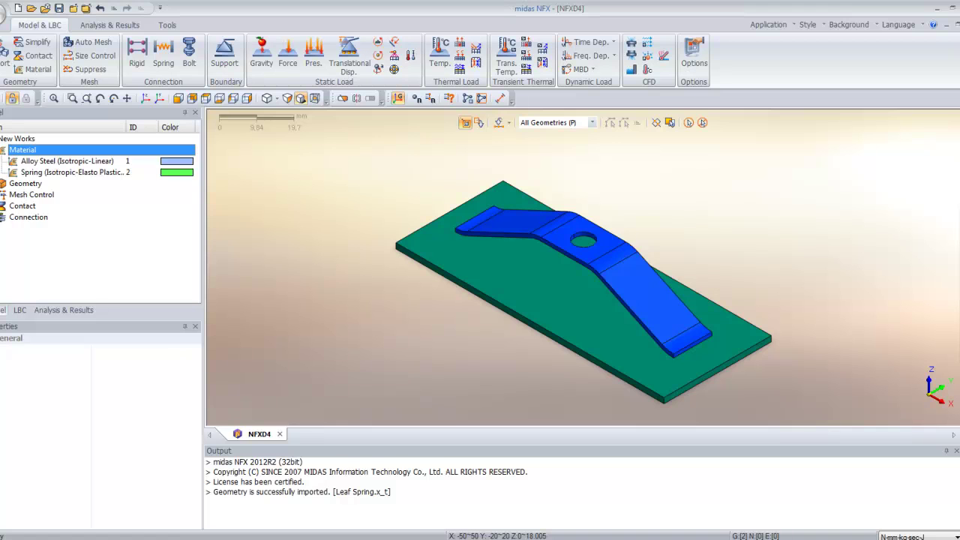
Add a linear material named Rigid with modulus 2.5e5 N/mm² and Poisson's ratio 0.266
{"action": "right_click", "coordinate": [79, 151]}
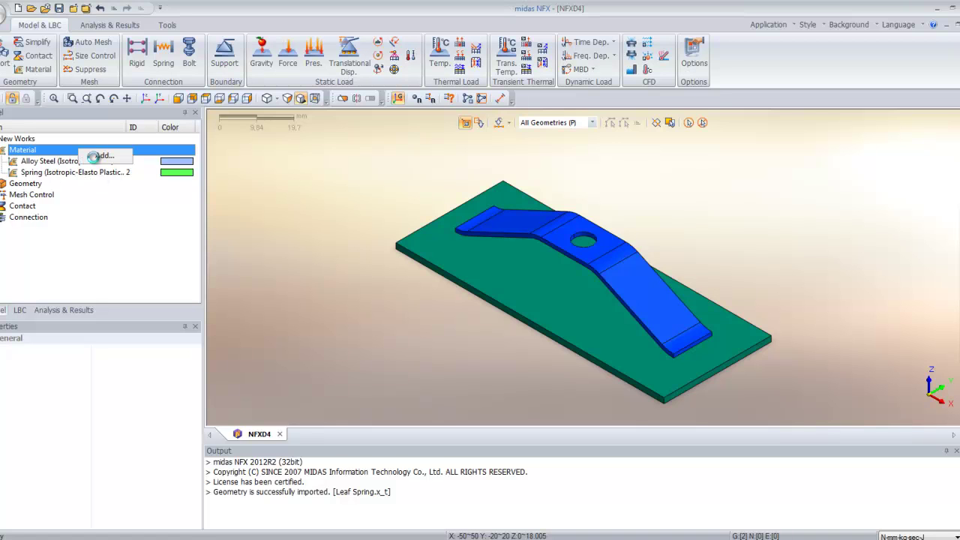
{"action": "left_click", "coordinate": [95, 157]}
{"action": "left_click_drag", "start_coordinate": [439, 91], "coordinate": [362, 91]}
{"action": "type", "text": "Rigid"}
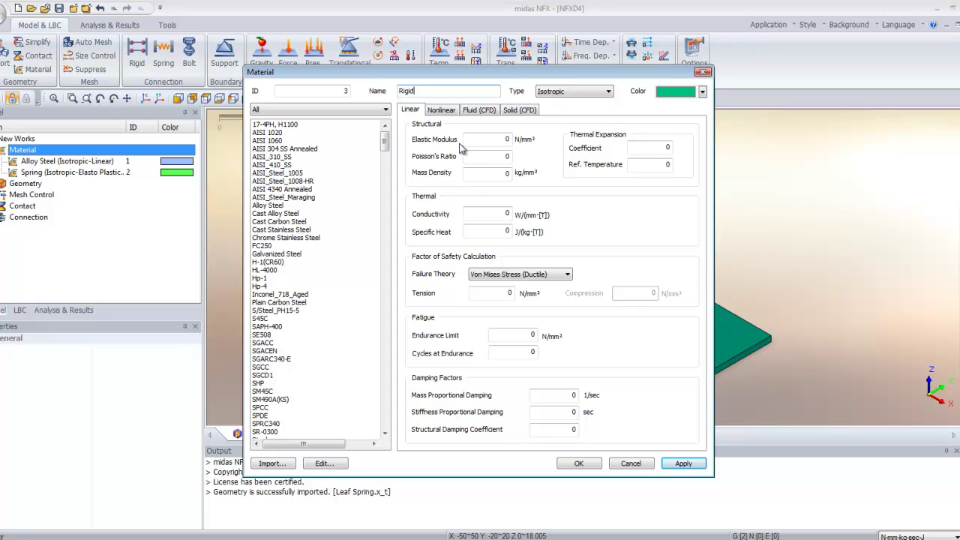
{"action": "double_click", "coordinate": [503, 140]}
{"action": "type", "text": "2.5e5"}
{"action": "double_click", "coordinate": [507, 156]}
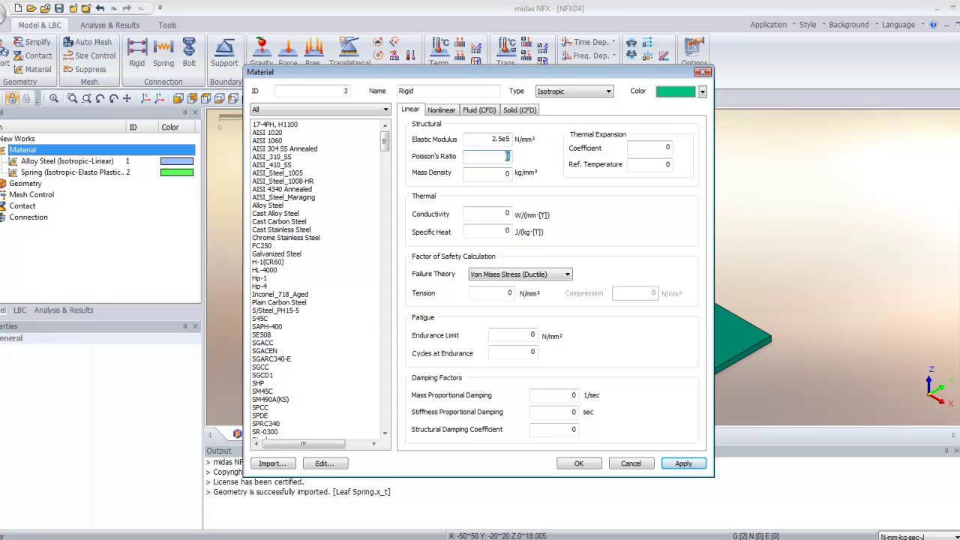
{"action": "type", "text": "0.266"}
Save the Rigid material and colour the model by material
{"action": "left_click", "coordinate": [579, 464]}
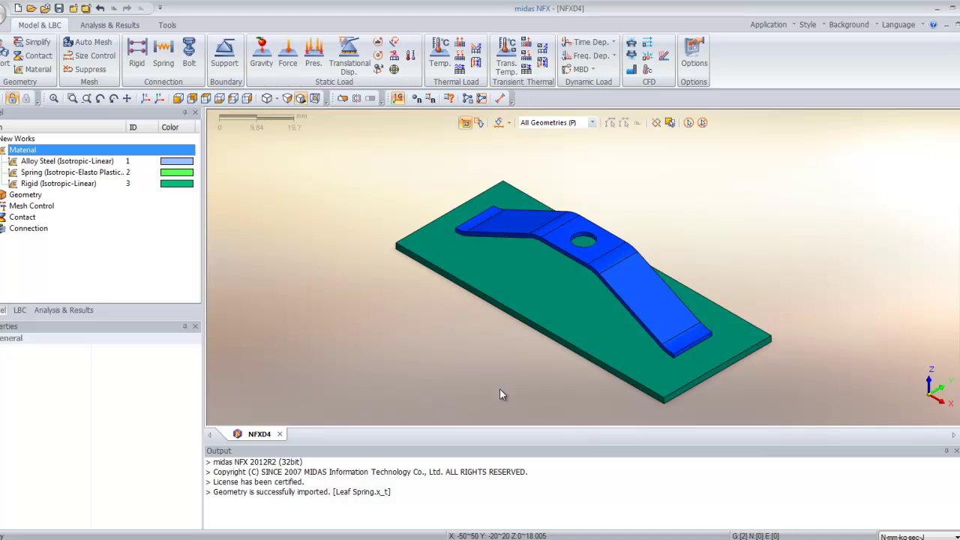
{"action": "left_click", "coordinate": [167, 25]}
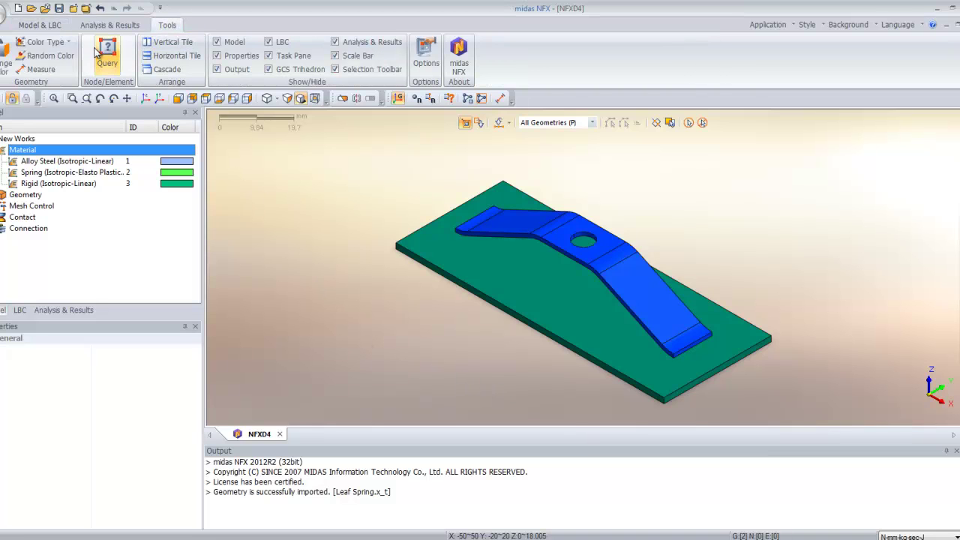
{"action": "left_click", "coordinate": [53, 43]}
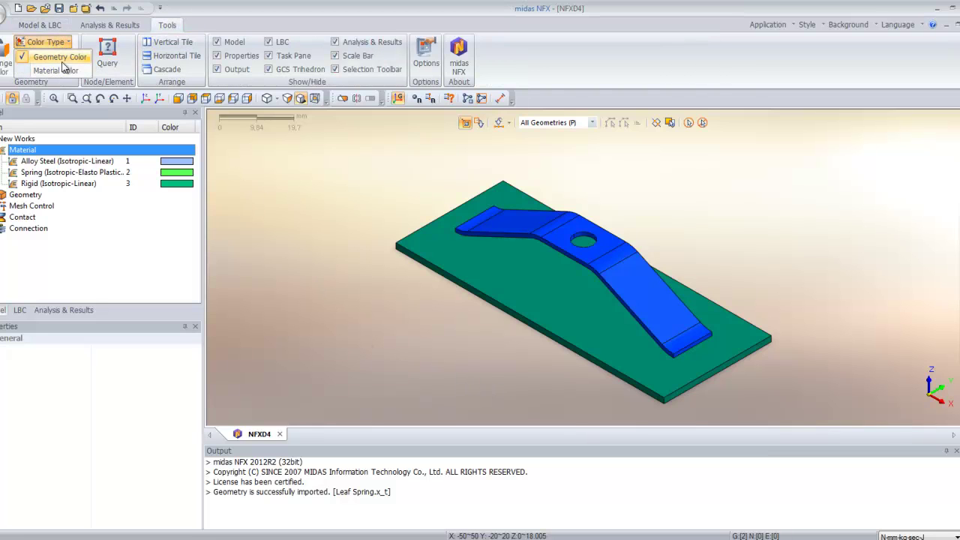
{"action": "left_click", "coordinate": [54, 71]}
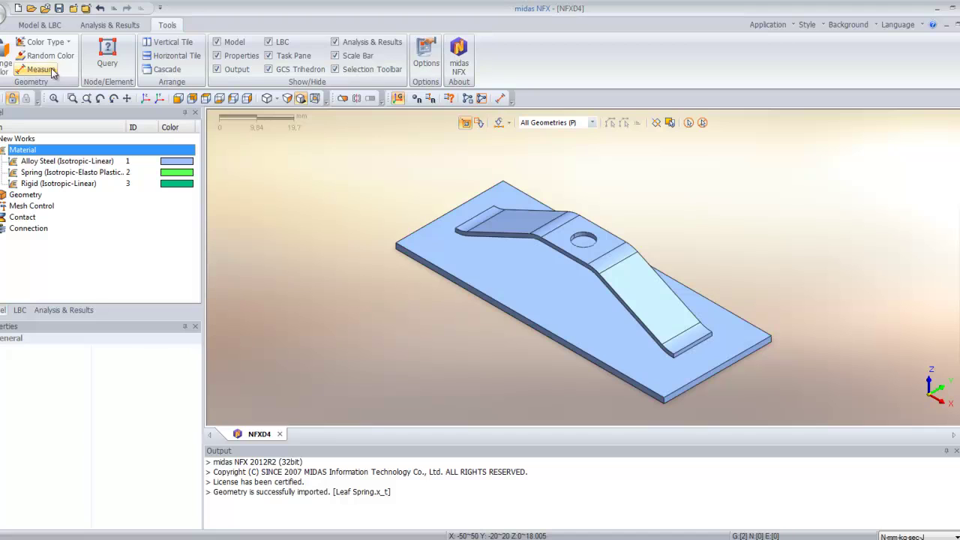
Assign Spring to the leaf spring and Rigid to the base plate
{"action": "left_click", "coordinate": [103, 174]}
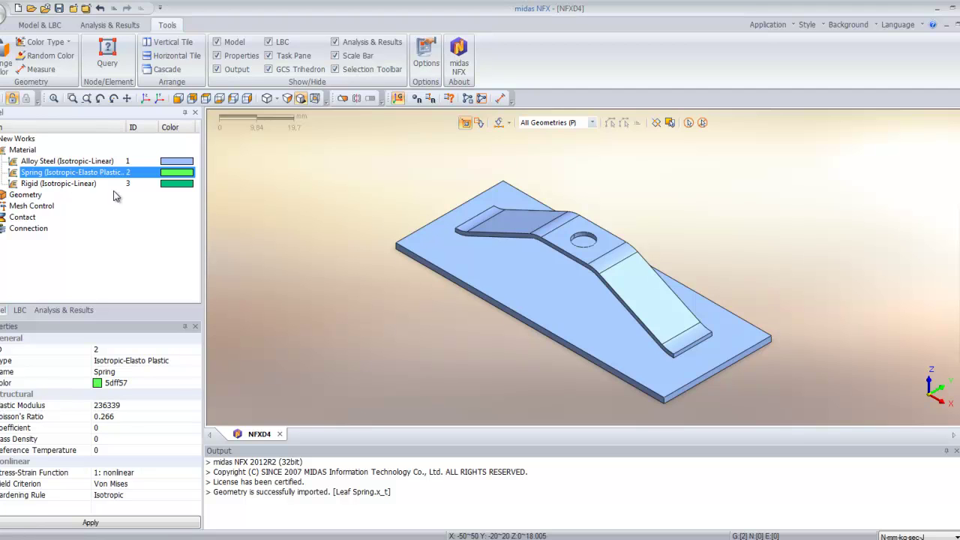
{"action": "left_click_drag", "start_coordinate": [110, 180], "coordinate": [533, 221]}
{"action": "left_click_drag", "start_coordinate": [128, 183], "coordinate": [442, 252]}
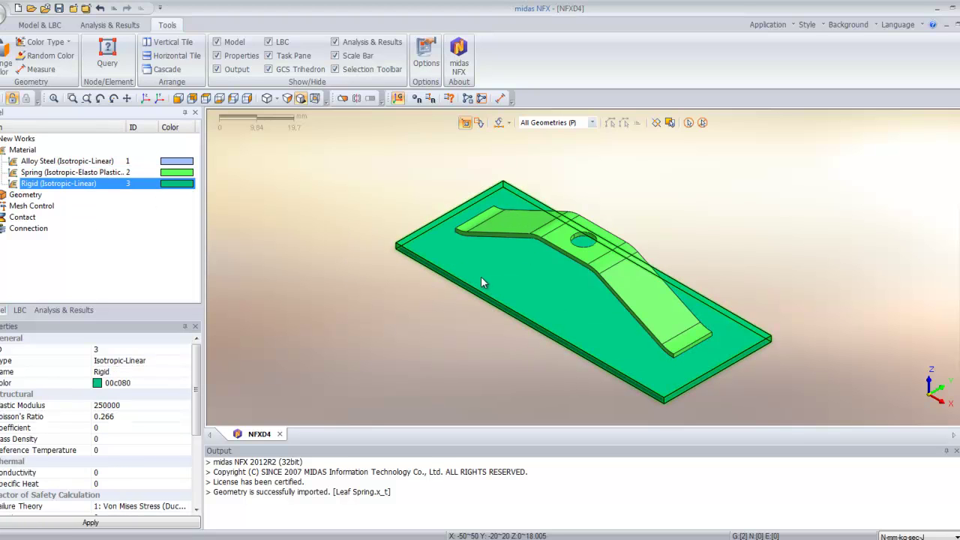
{"action": "left_click", "coordinate": [1, 150]}
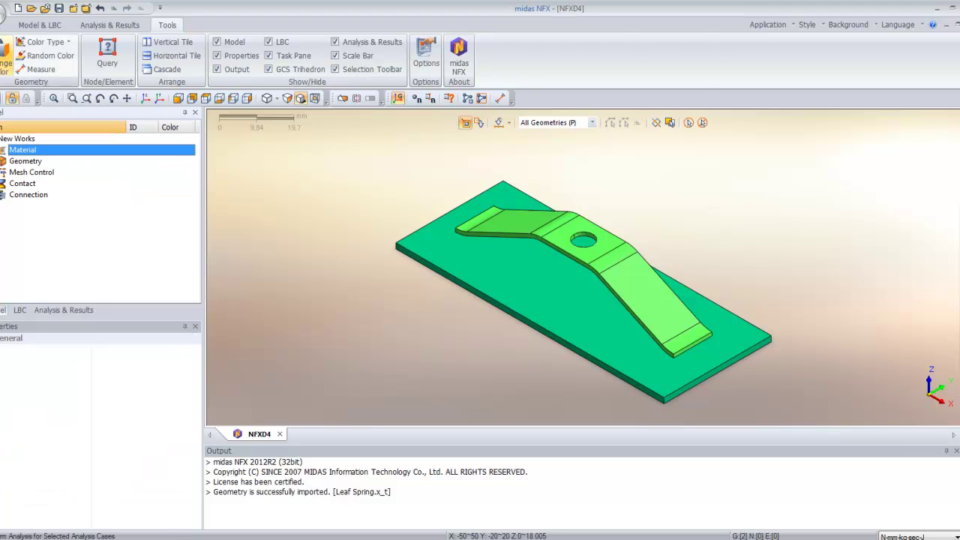
Start a General surface-to-surface manual contact with the plate's top face as master
{"action": "left_click", "coordinate": [26, 25]}
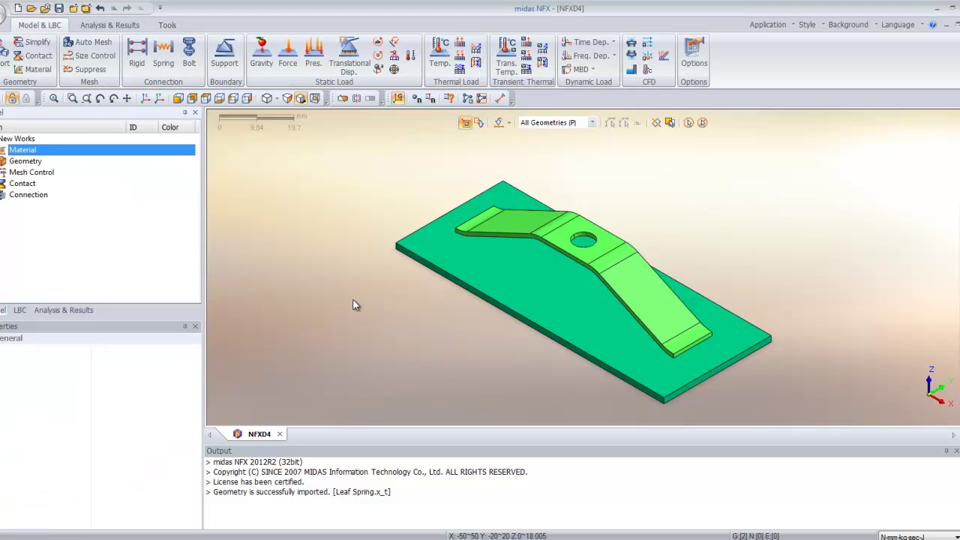
{"action": "middle_click_drag", "start_coordinate": [456, 345], "coordinate": [509, 328]}
{"action": "scroll", "coordinate": [509, 328], "scroll_direction": "up", "scroll_amount": 3}
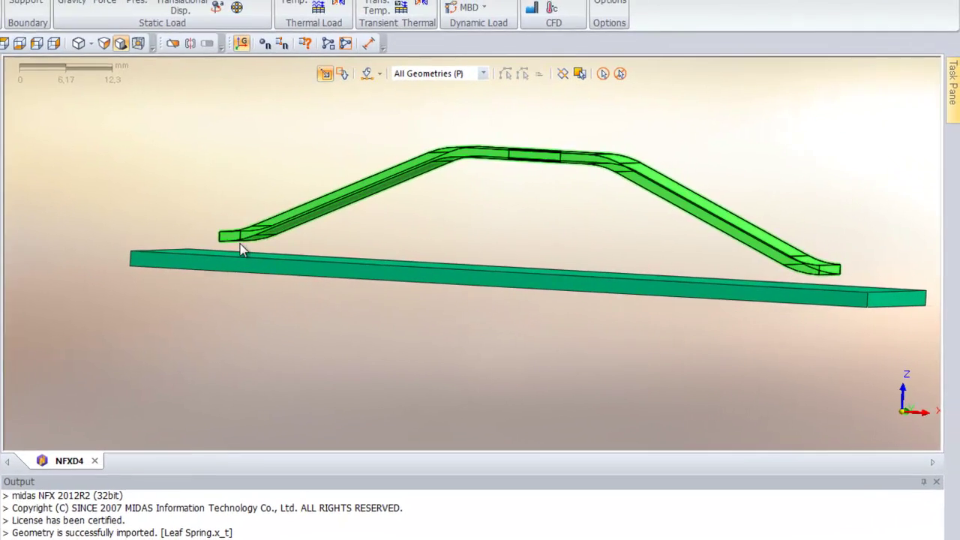
{"action": "middle_click_drag", "start_coordinate": [570, 220], "coordinate": [546, 244]}
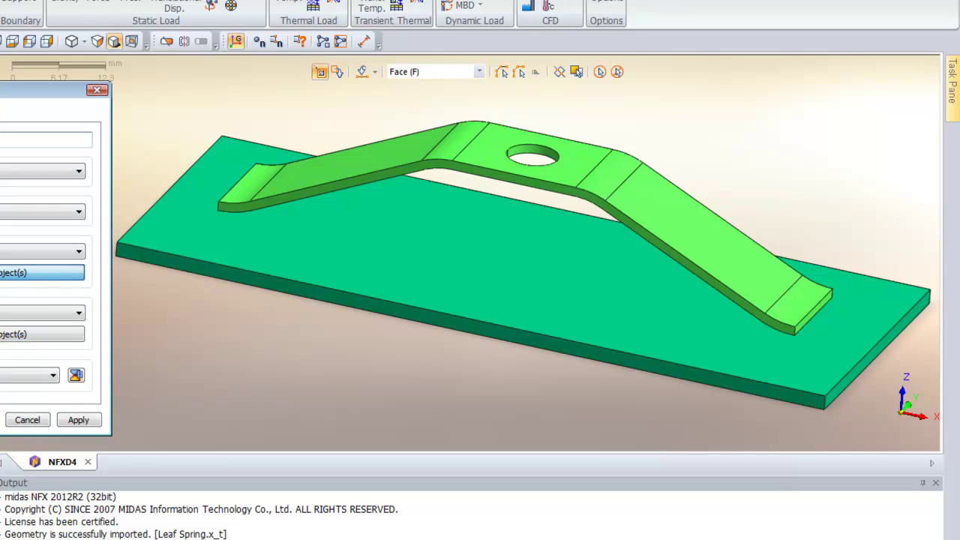
{"action": "left_click", "coordinate": [38, 212]}
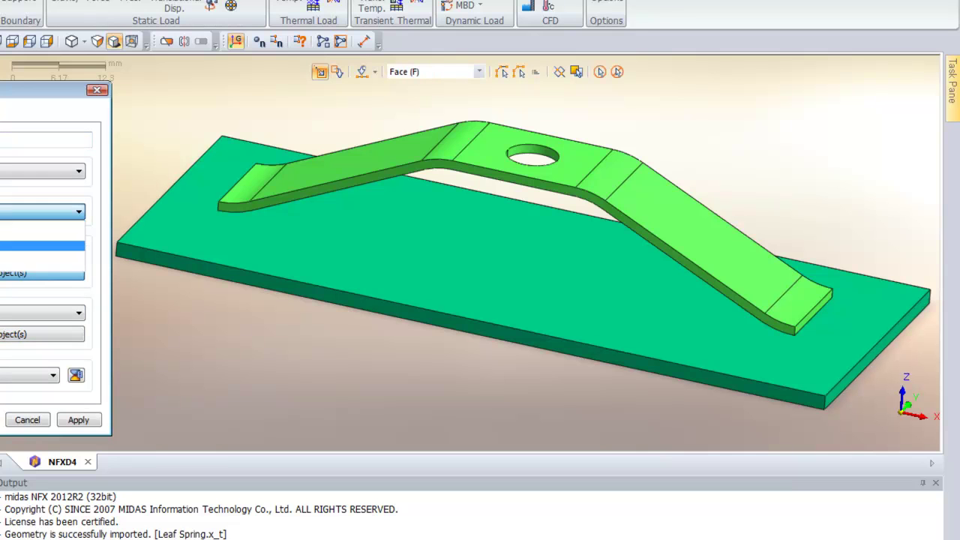
{"action": "left_click", "coordinate": [37, 244]}
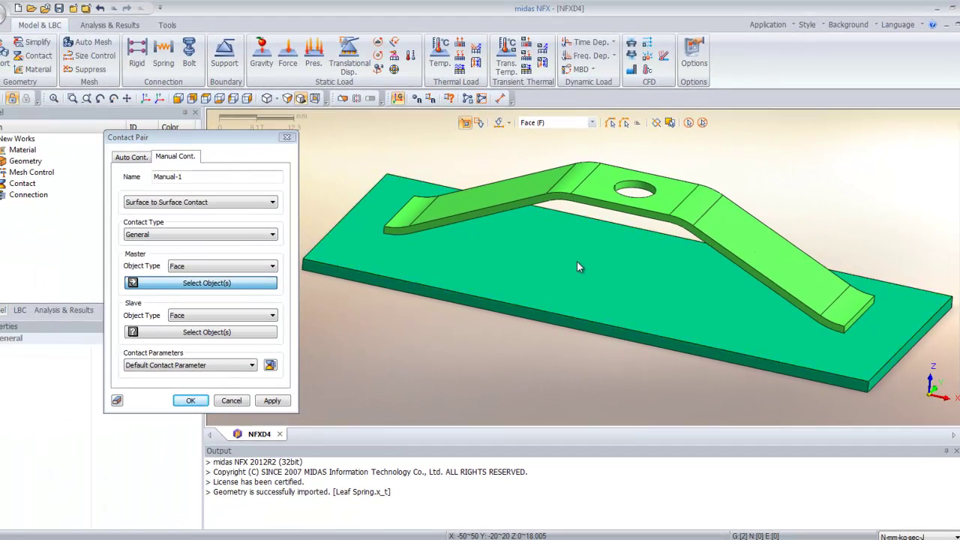
{"action": "left_click", "coordinate": [473, 248]}
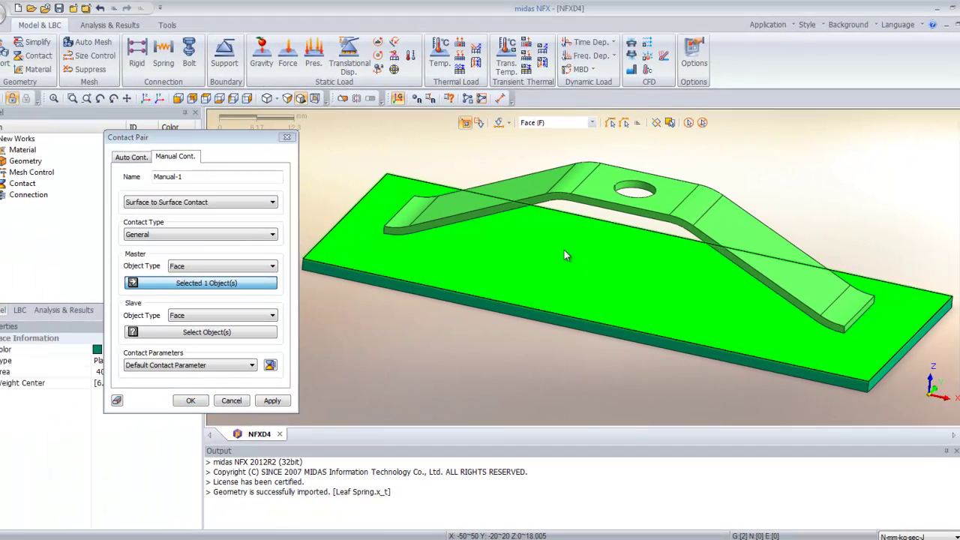
Select both spring foot faces as the contact's slave surfaces
{"action": "left_click", "coordinate": [160, 332]}
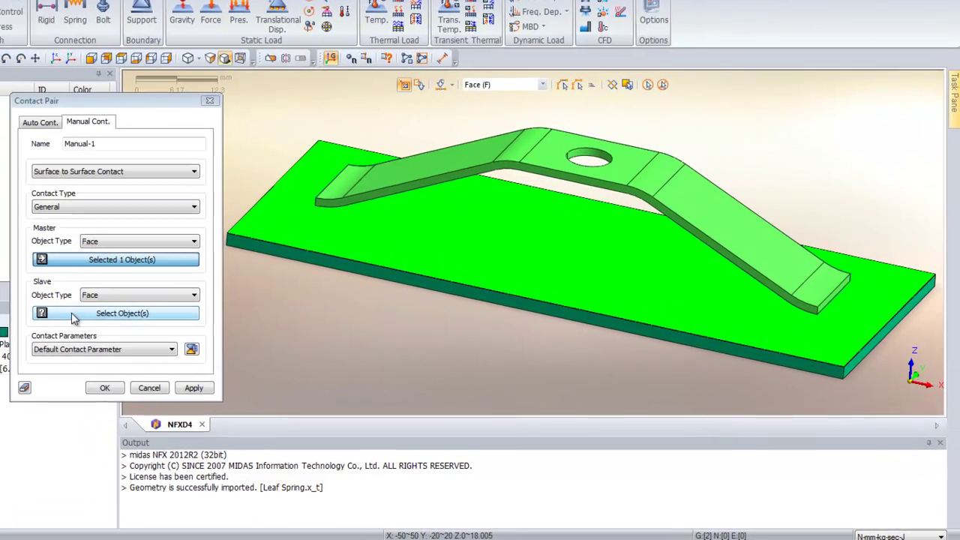
{"action": "middle_click_drag", "start_coordinate": [251, 317], "coordinate": [772, 261]}
{"action": "left_click", "coordinate": [386, 211]}
{"action": "left_click", "coordinate": [775, 284]}
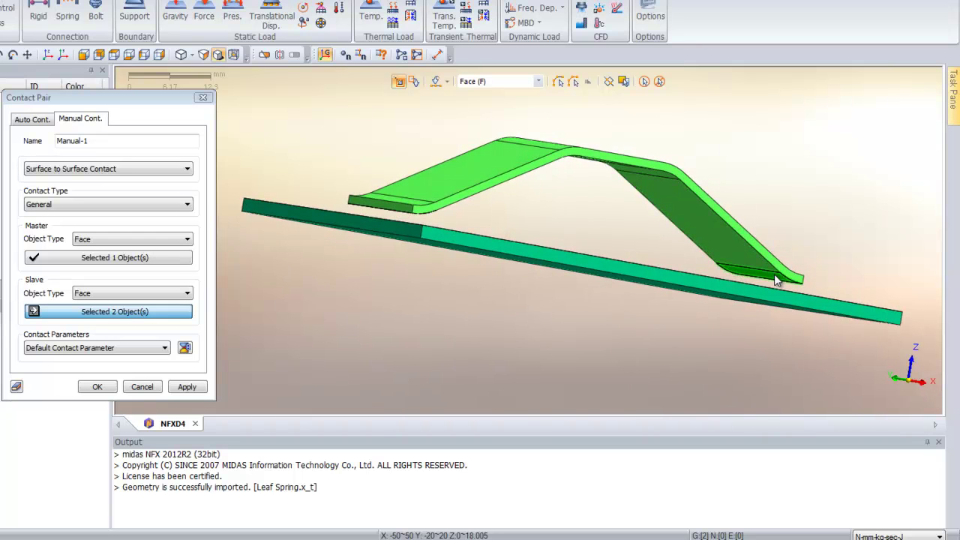
{"action": "middle_click_drag", "start_coordinate": [487, 255], "coordinate": [363, 270]}
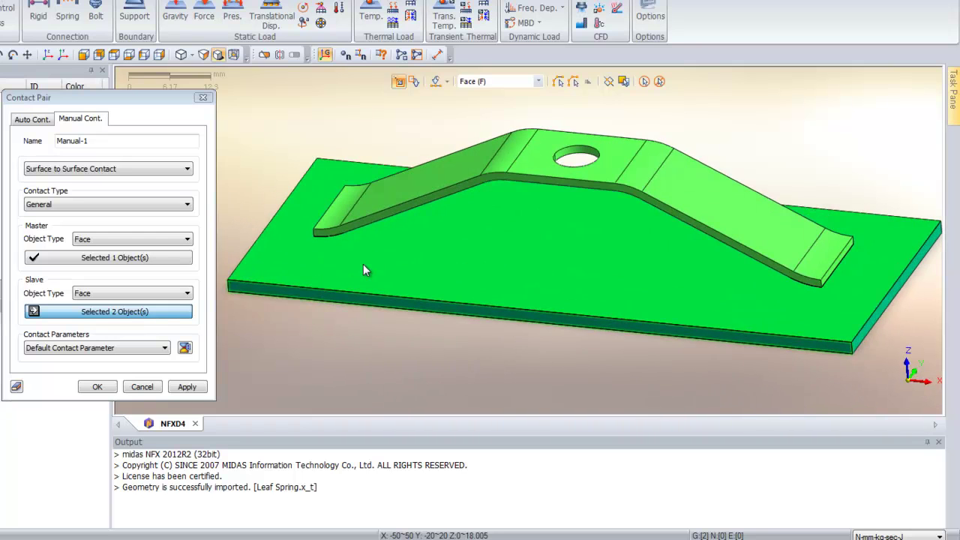
Create a contact parameter named Friction with static friction coefficient 0.3
{"action": "left_click", "coordinate": [184, 348]}
{"action": "left_click_drag", "start_coordinate": [27, 73], "coordinate": [408, 158]}
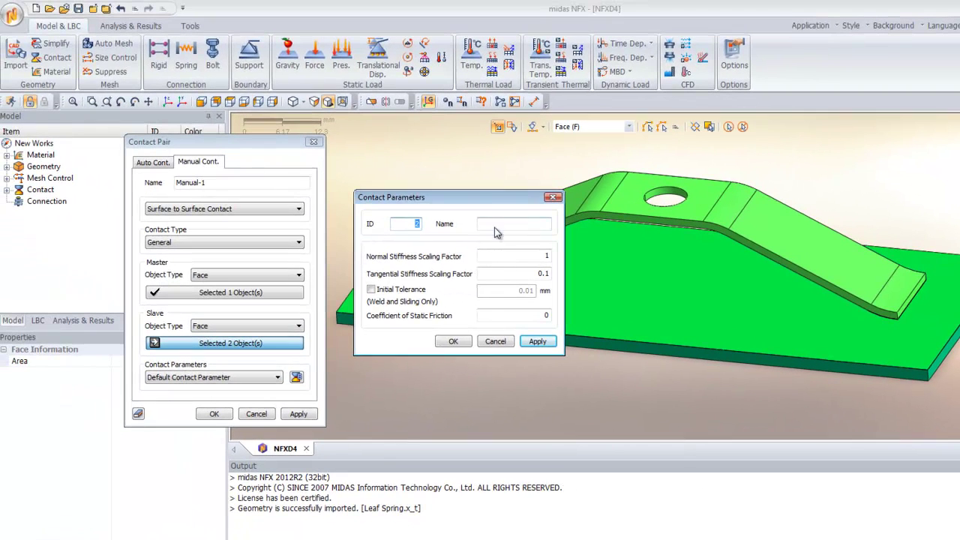
{"action": "left_click", "coordinate": [494, 225]}
{"action": "type", "text": "Friction"}
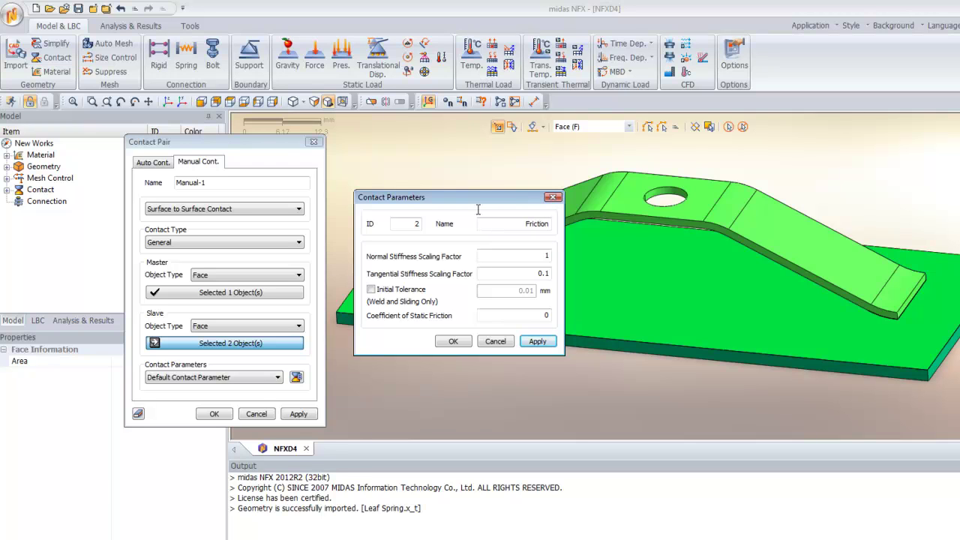
{"action": "left_click", "coordinate": [526, 316]}
{"action": "type", "text": "0.3"}
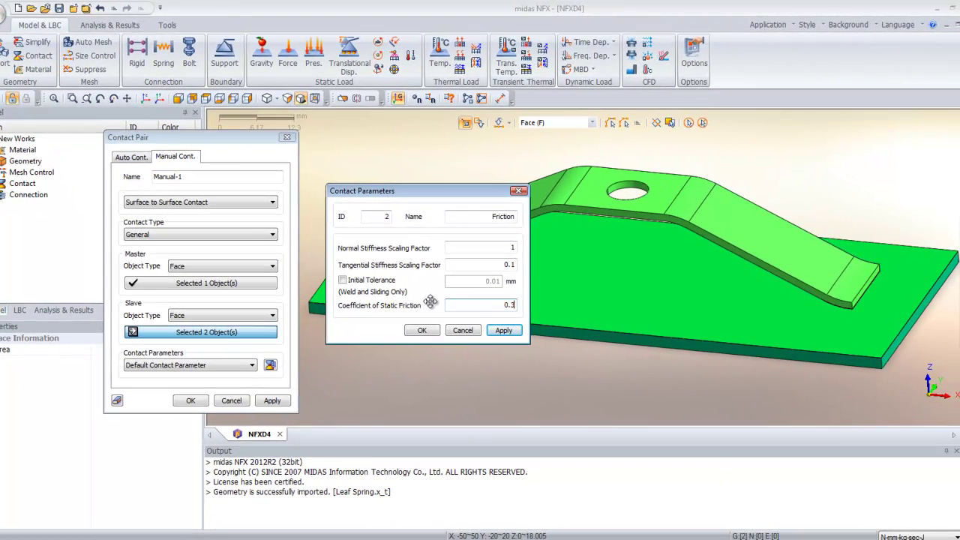
{"action": "left_click", "coordinate": [421, 330]}
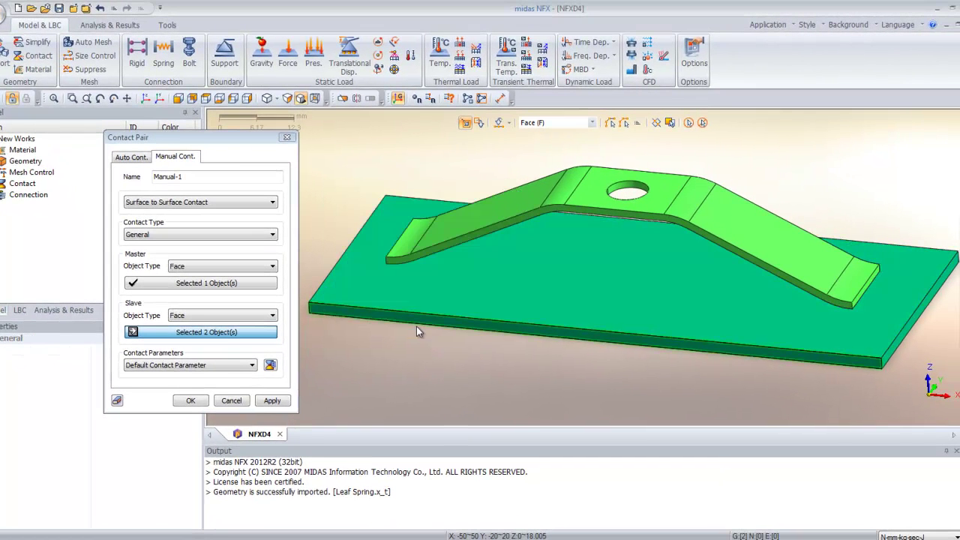
Assign Friction to the contact pair and create Manual-1
{"action": "left_click", "coordinate": [184, 368]}
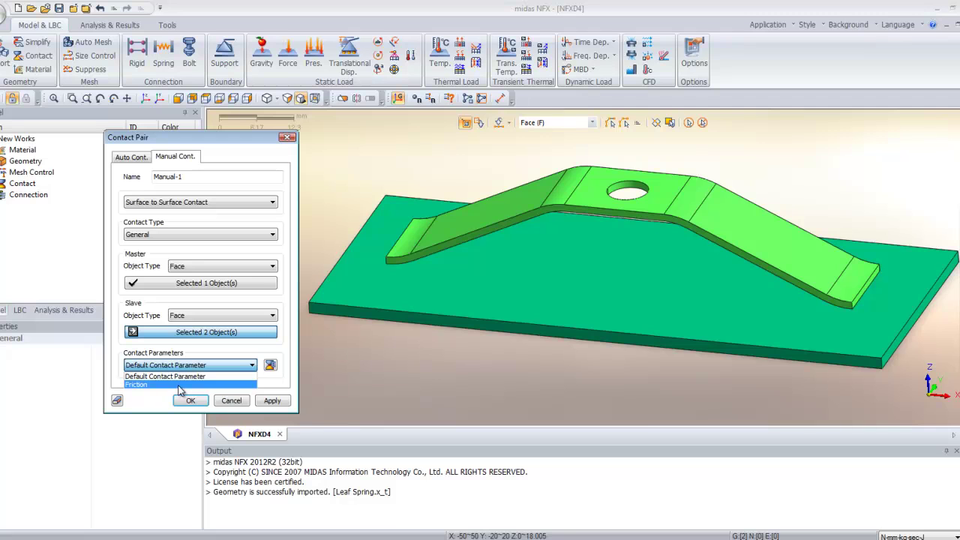
{"action": "left_click", "coordinate": [188, 387]}
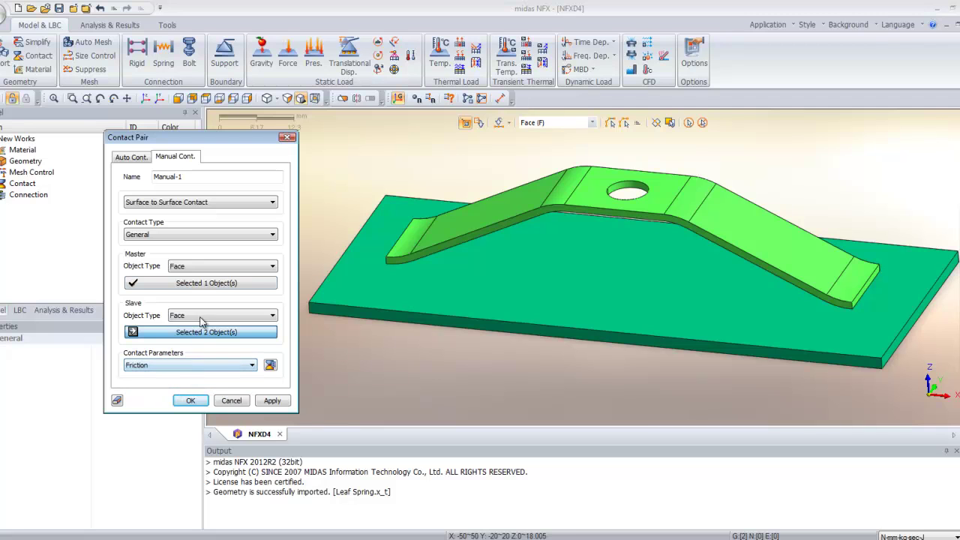
{"action": "left_click", "coordinate": [191, 401]}
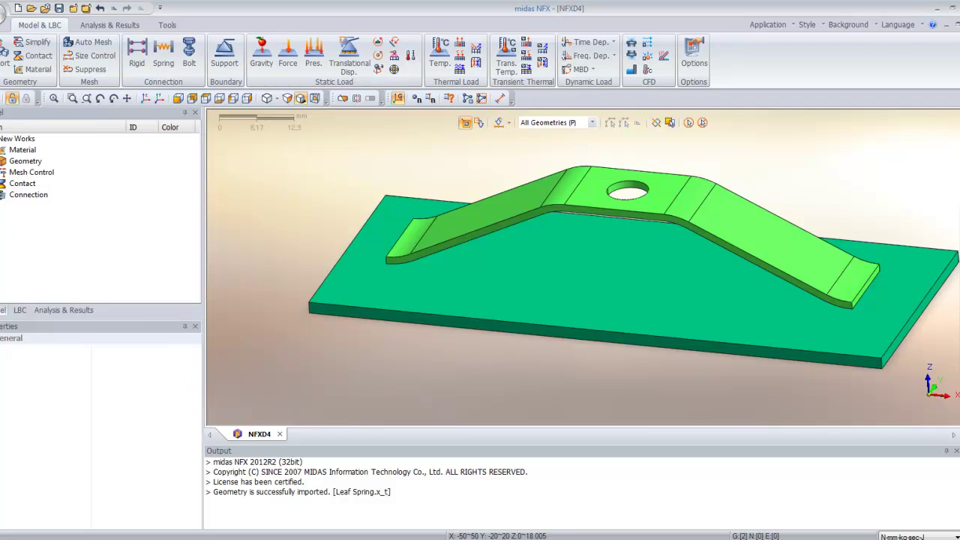
Expand Contact to Manual-1, orbit to inspect its highlighted surfaces, then clear the highlight
{"action": "left_click", "coordinate": [2, 183]}
{"action": "left_click", "coordinate": [3, 206]}
{"action": "left_click", "coordinate": [49, 218]}
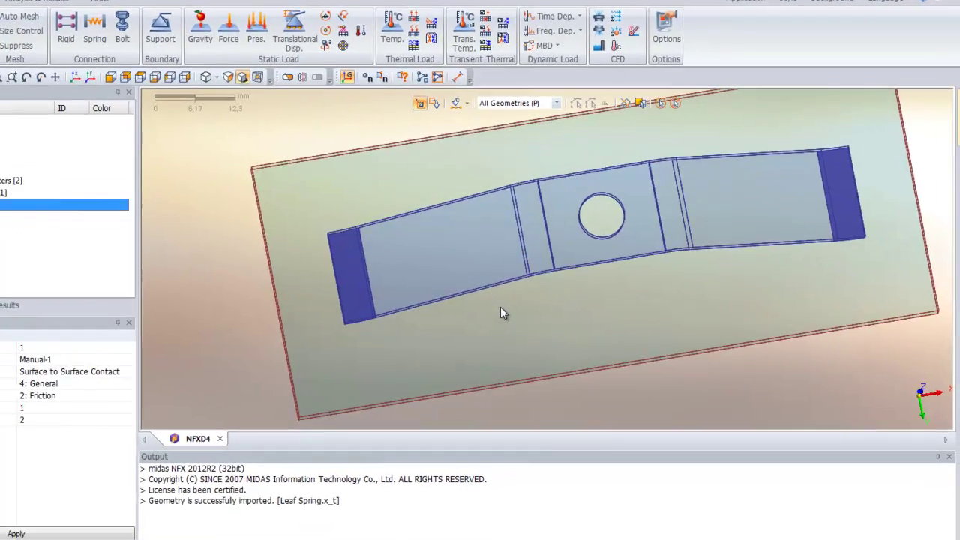
{"action": "middle_click_drag", "start_coordinate": [484, 312], "coordinate": [446, 377]}
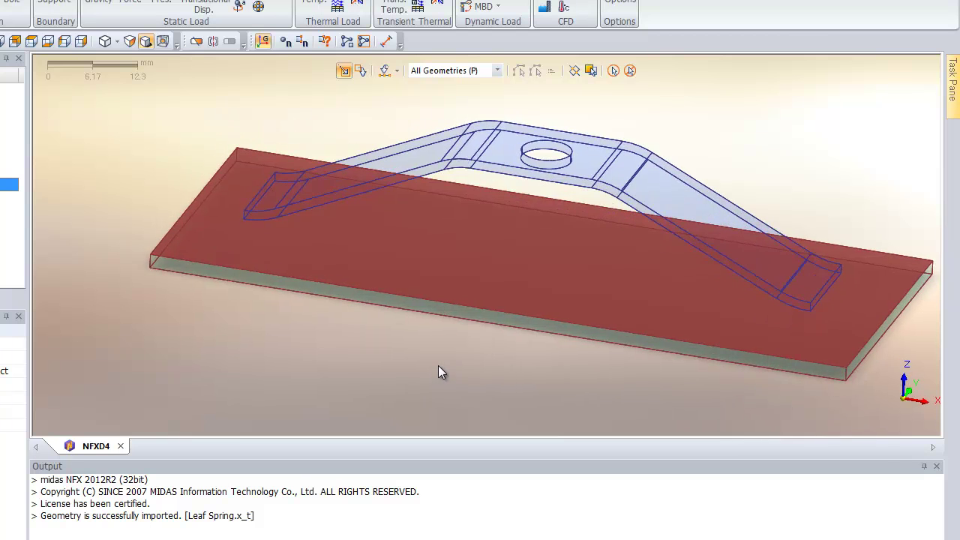
{"action": "middle_click_drag", "start_coordinate": [327, 295], "coordinate": [649, 182]}
{"action": "middle_click_drag", "start_coordinate": [190, 237], "coordinate": [300, 173]}
{"action": "middle_click_drag", "start_coordinate": [451, 180], "coordinate": [707, 227]}
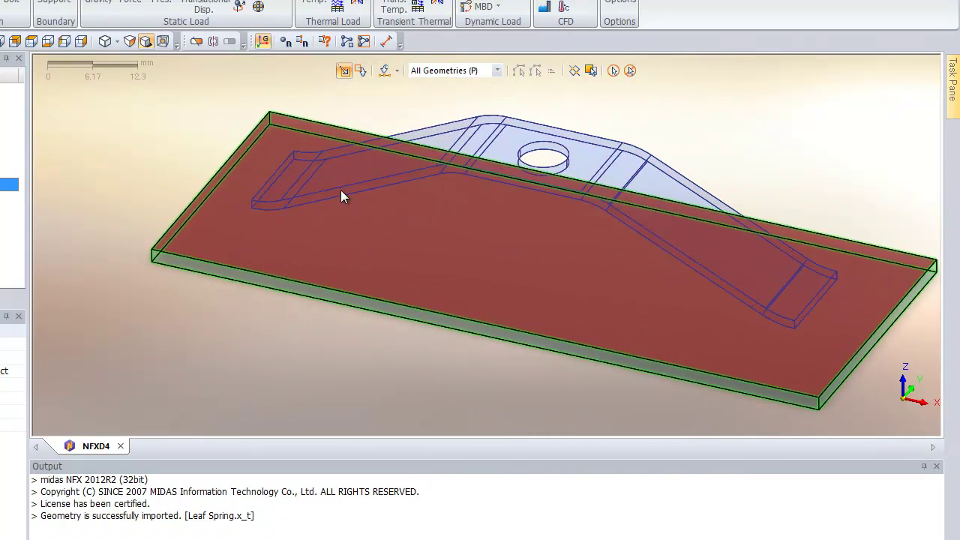
{"action": "left_click", "coordinate": [9, 171]}
{"action": "middle_click_drag", "start_coordinate": [249, 304], "coordinate": [377, 358]}
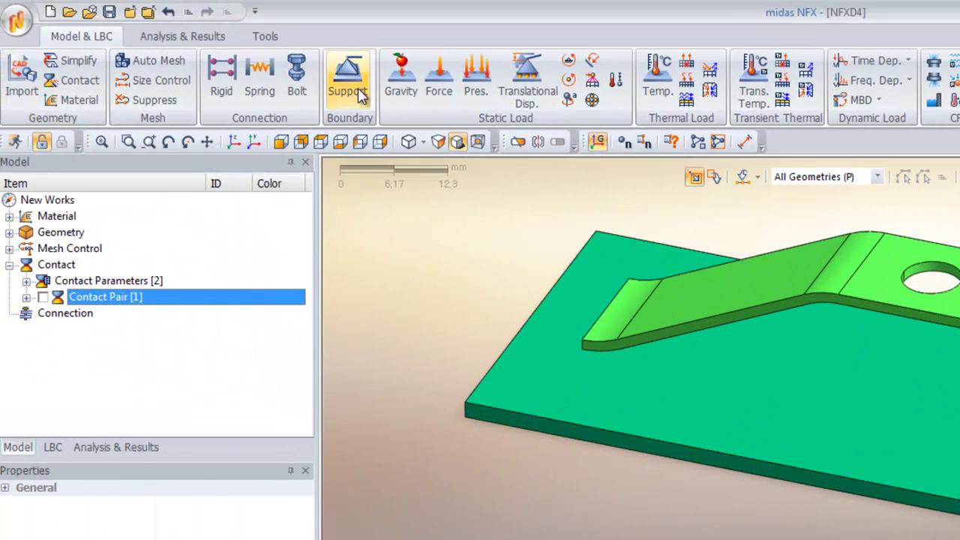
Apply a Fixed support to both end faces of the base plate
{"action": "left_click", "coordinate": [359, 92]}
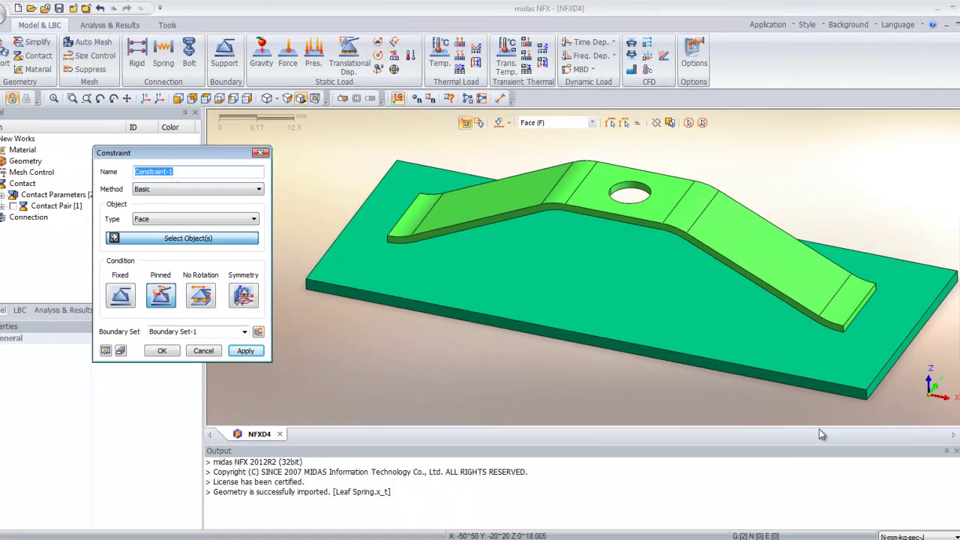
{"action": "left_click", "coordinate": [875, 376]}
{"action": "middle_click_drag", "start_coordinate": [547, 324], "coordinate": [637, 335]}
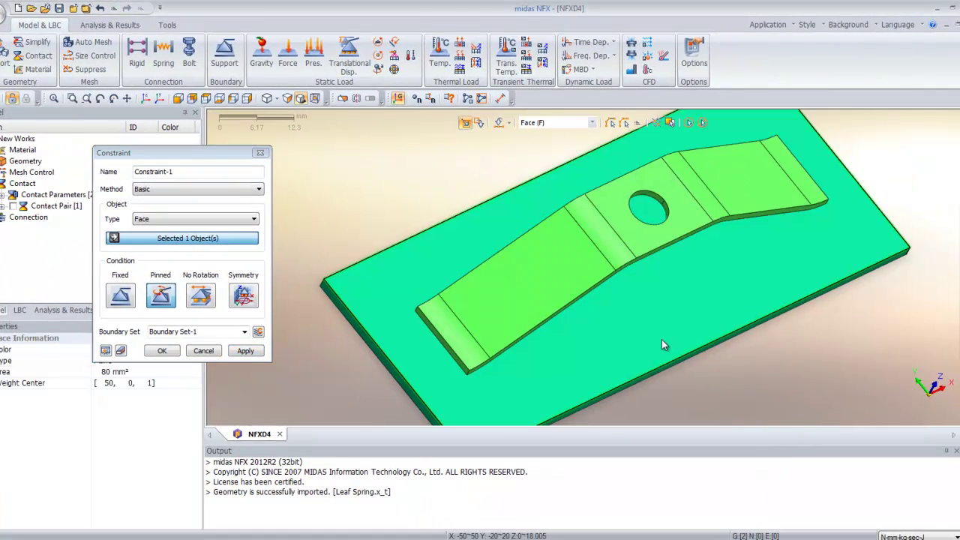
{"action": "left_click", "coordinate": [373, 350]}
{"action": "middle_click_drag", "start_coordinate": [427, 338], "coordinate": [460, 285]}
{"action": "left_click", "coordinate": [120, 295]}
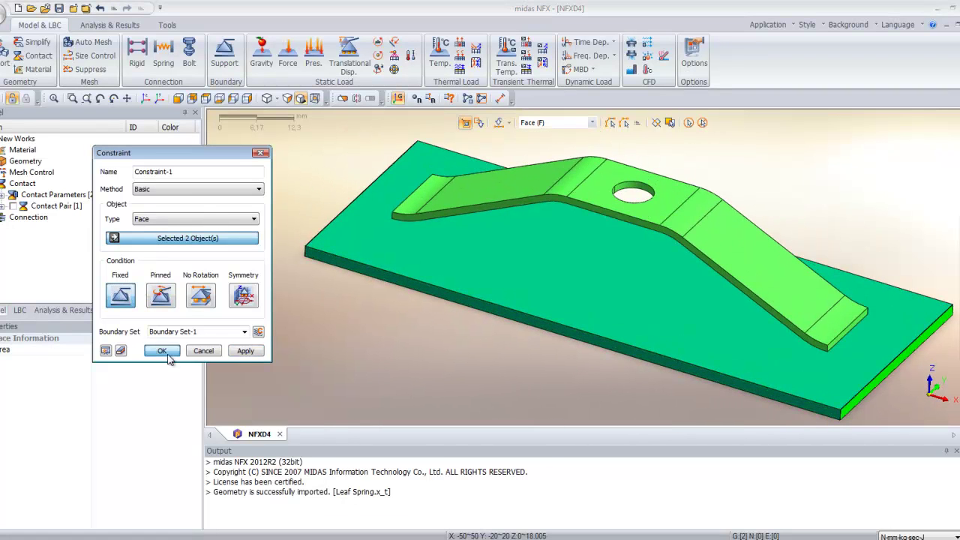
{"action": "left_click", "coordinate": [246, 351]}
{"action": "middle_click_drag", "start_coordinate": [245, 351], "coordinate": [585, 270]}
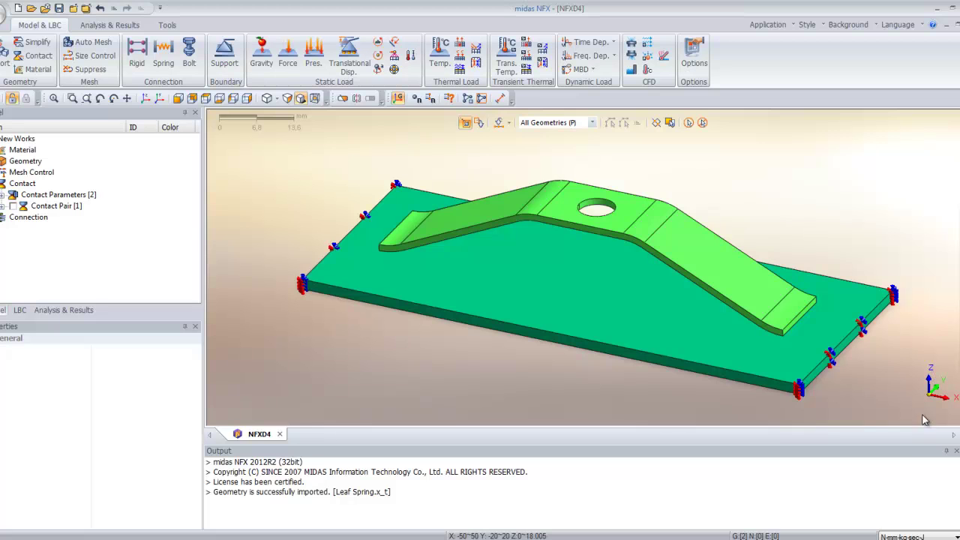
Add a user-defined Constraint-2 fixing Tx and Ty on the flat face around the spring's hole
{"action": "left_click", "coordinate": [224, 73]}
{"action": "left_click_drag", "start_coordinate": [90, 117], "coordinate": [162, 133]}
{"action": "left_click", "coordinate": [139, 169]}
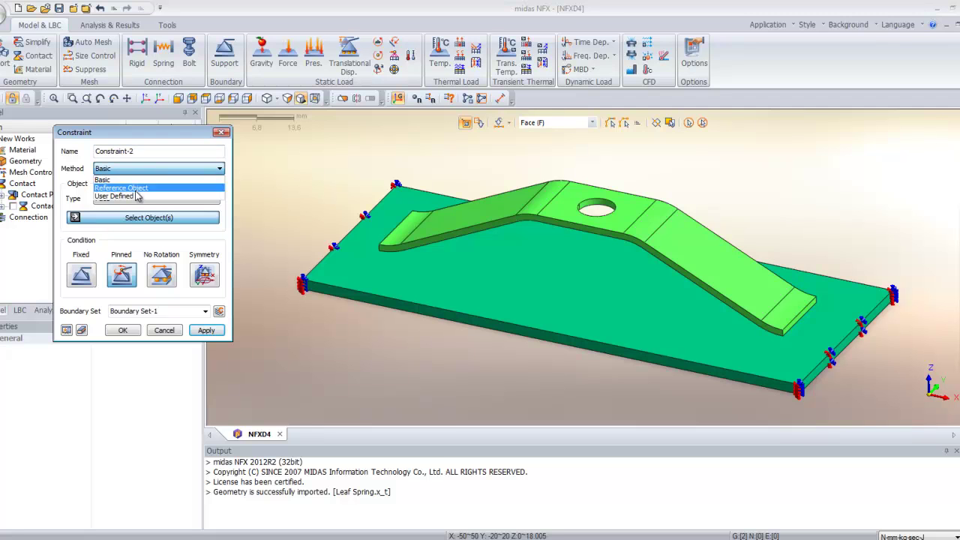
{"action": "left_click", "coordinate": [135, 198]}
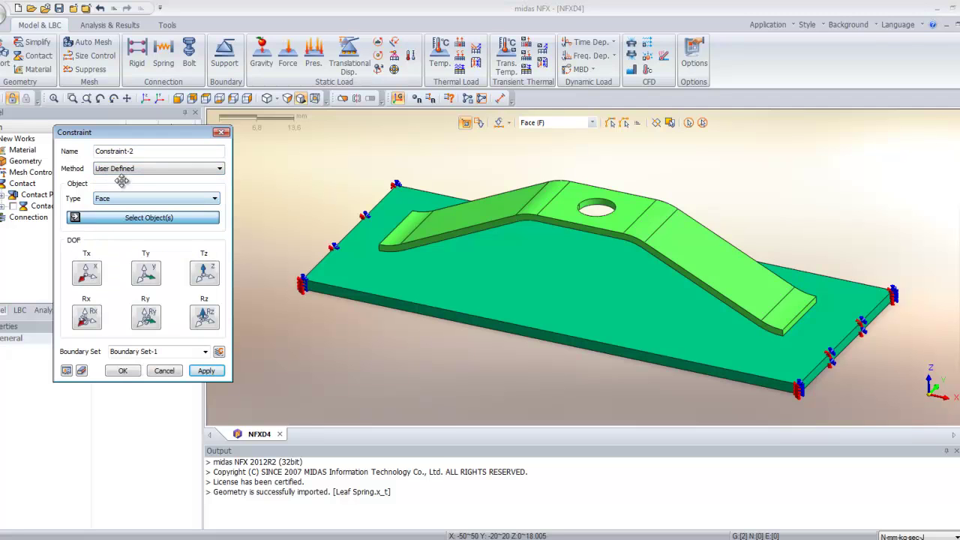
{"action": "left_click", "coordinate": [570, 198]}
{"action": "left_click", "coordinate": [84, 277]}
{"action": "left_click", "coordinate": [156, 275]}
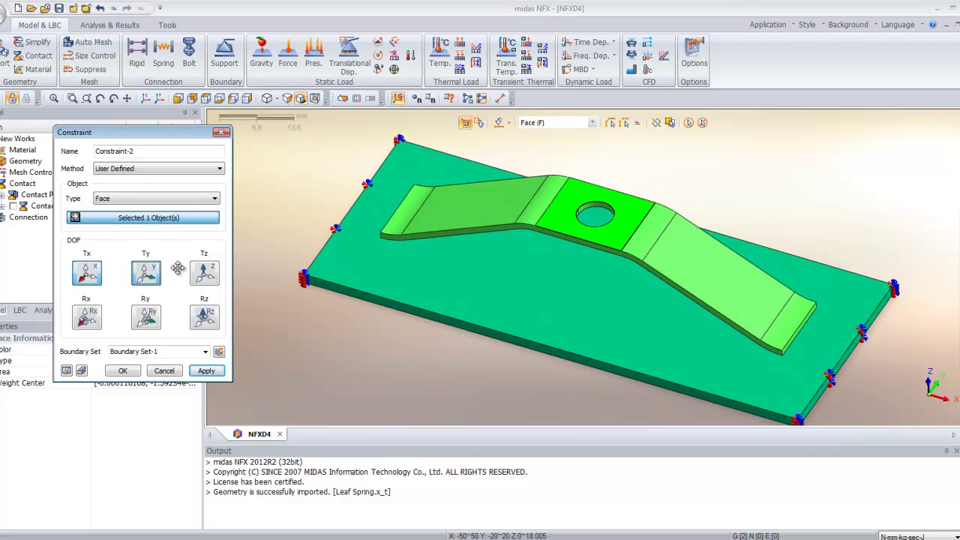
{"action": "left_click", "coordinate": [123, 370]}
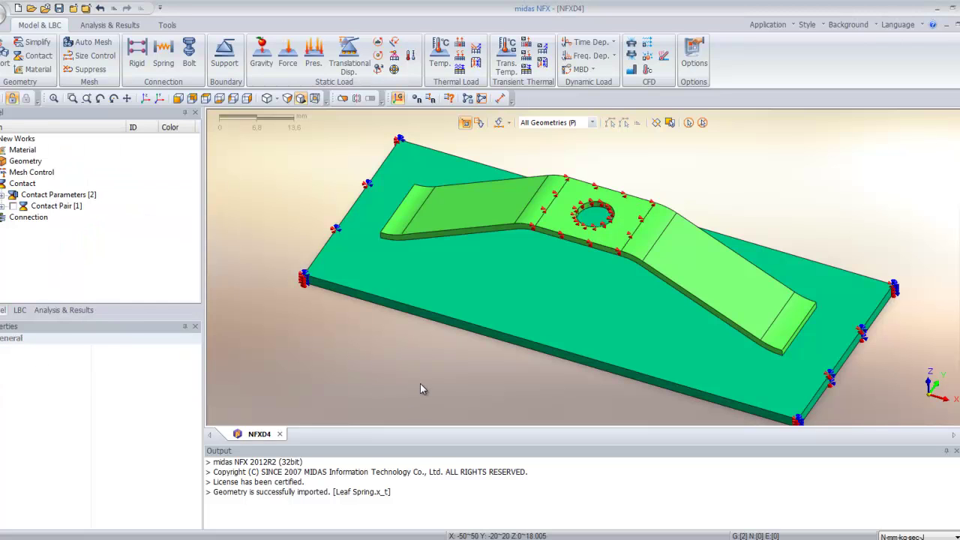
{"action": "middle_click_drag", "start_coordinate": [494, 312], "coordinate": [484, 316]}
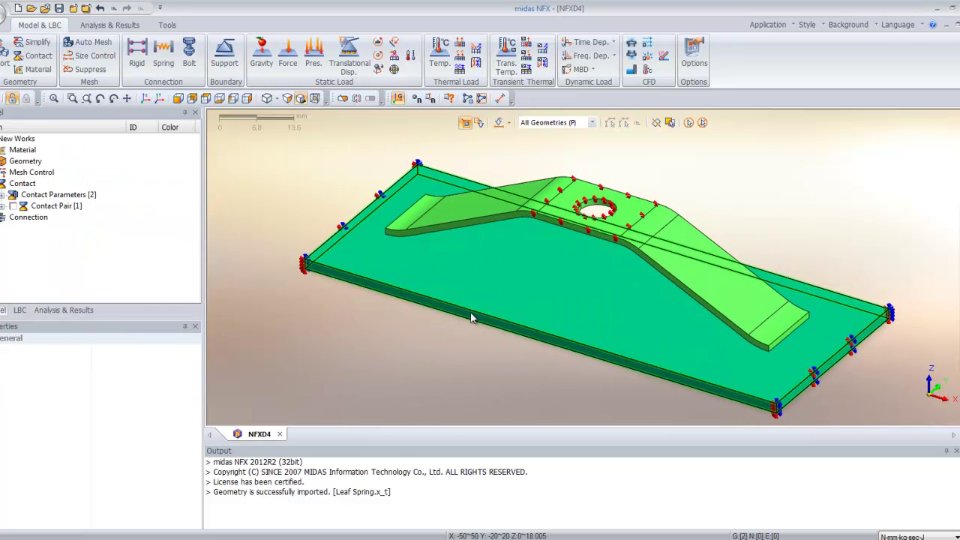
Apply a -8 mm Z displacement named '8mm disp' to the holed face, in load set '8mm disp'
{"action": "left_click", "coordinate": [354, 49]}
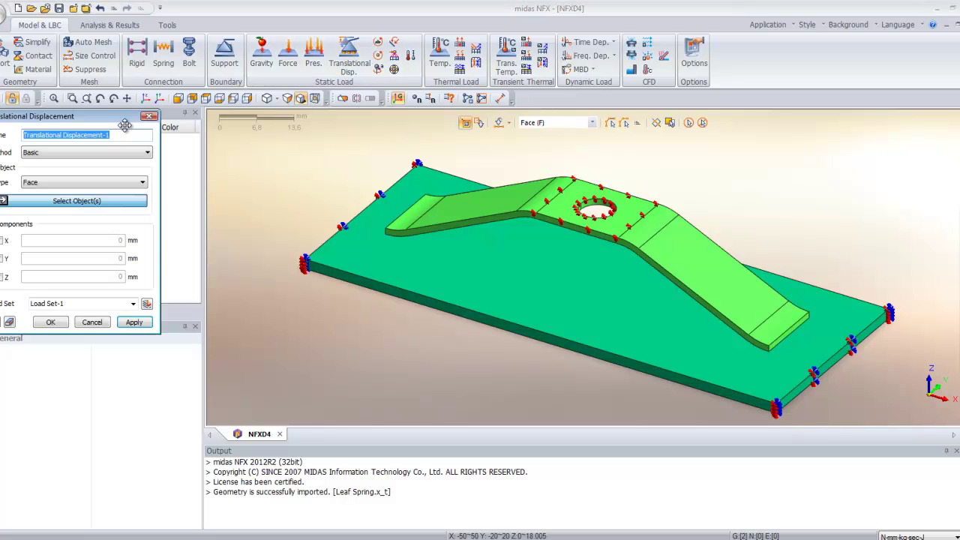
{"action": "left_click_drag", "start_coordinate": [109, 124], "coordinate": [302, 190]}
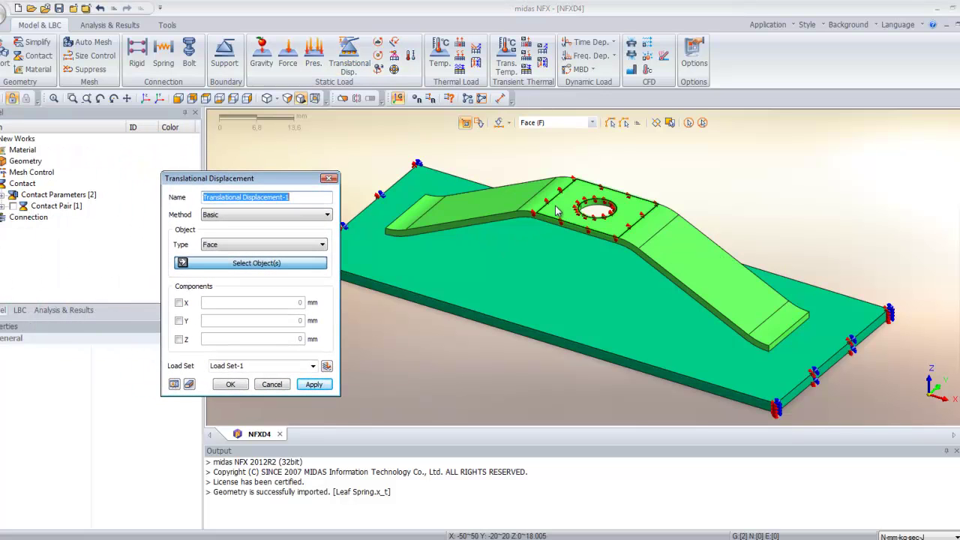
{"action": "left_click", "coordinate": [559, 211]}
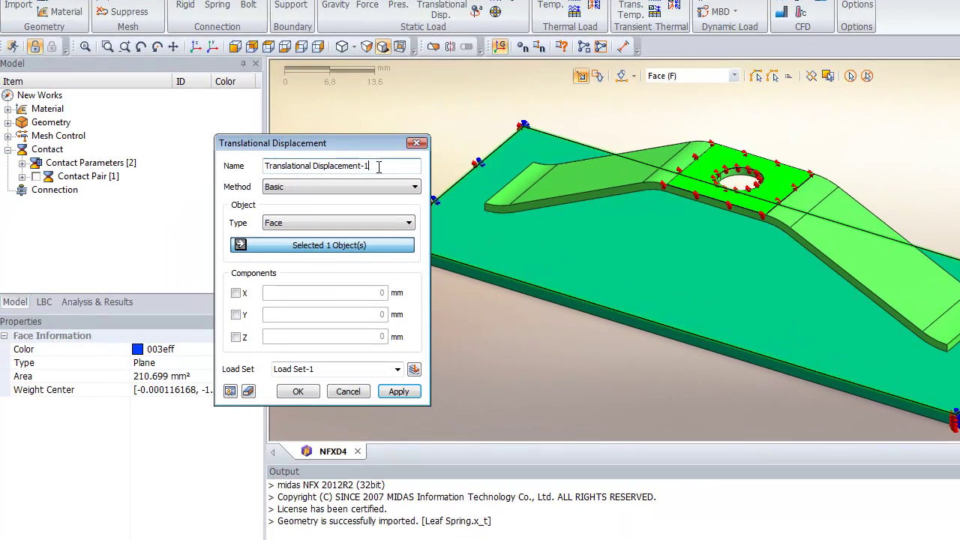
{"action": "left_click_drag", "start_coordinate": [298, 197], "coordinate": [161, 207]}
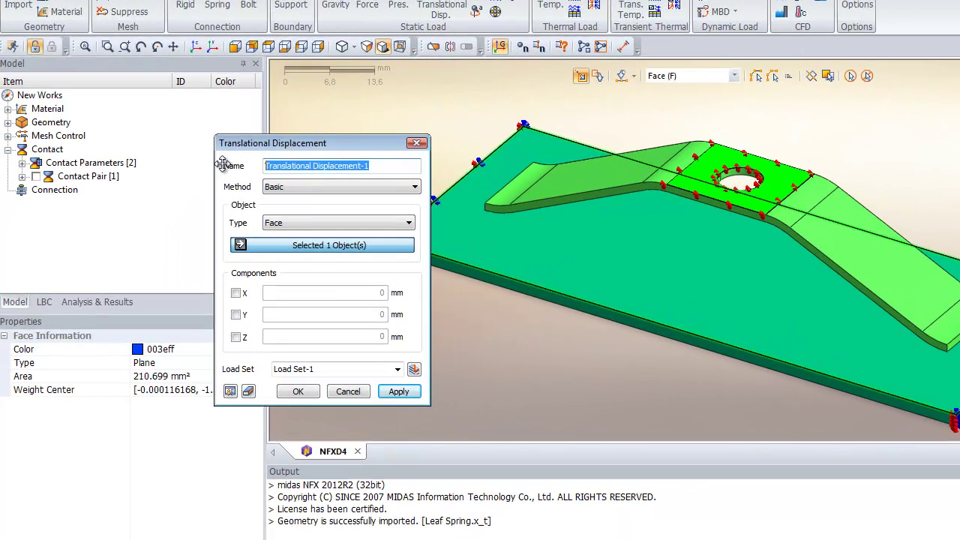
{"action": "key", "text": "BackSpace"}
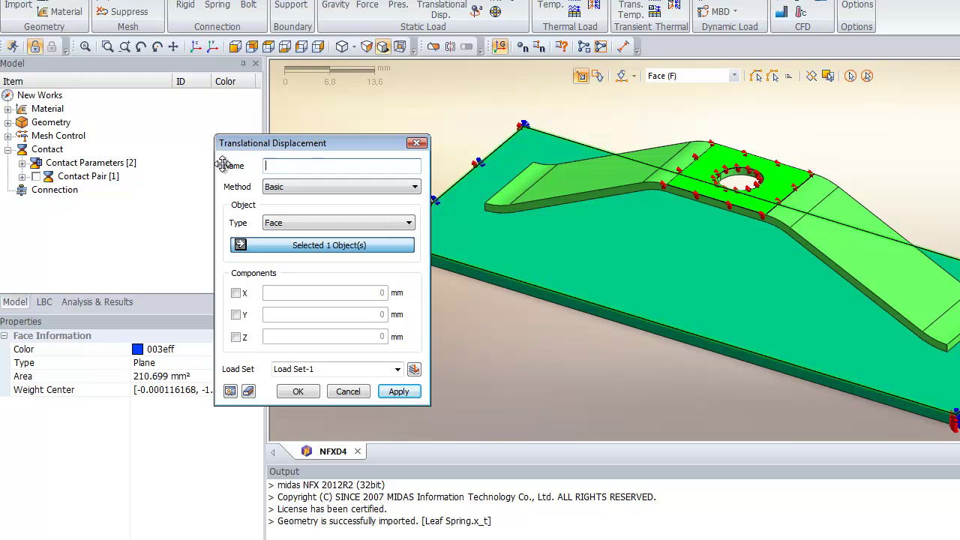
{"action": "type", "text": "8mm disp"}
{"action": "left_click", "coordinate": [235, 337]}
{"action": "left_click", "coordinate": [353, 341]}
{"action": "type", "text": "-8"}
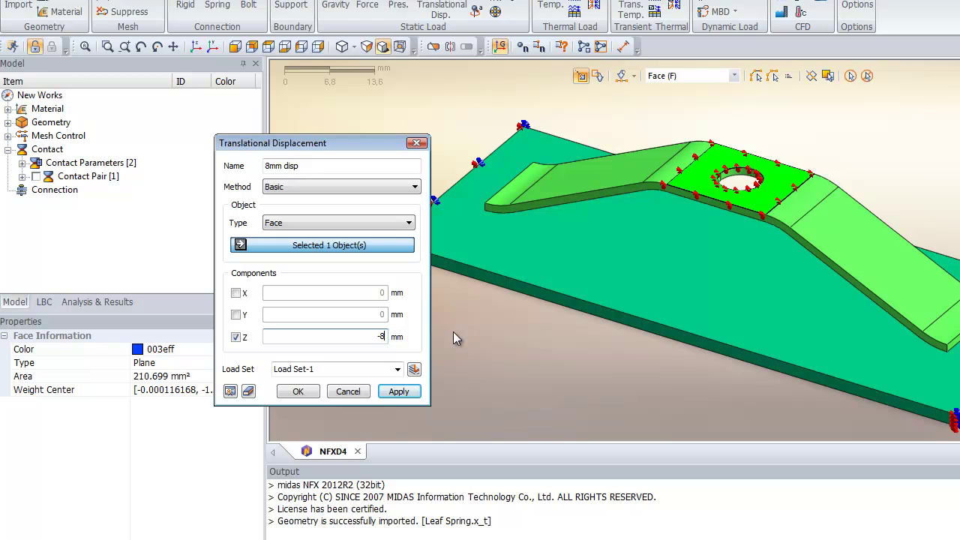
{"action": "left_click_drag", "start_coordinate": [317, 165], "coordinate": [233, 174]}
{"action": "key", "text": "ctrl+c"}
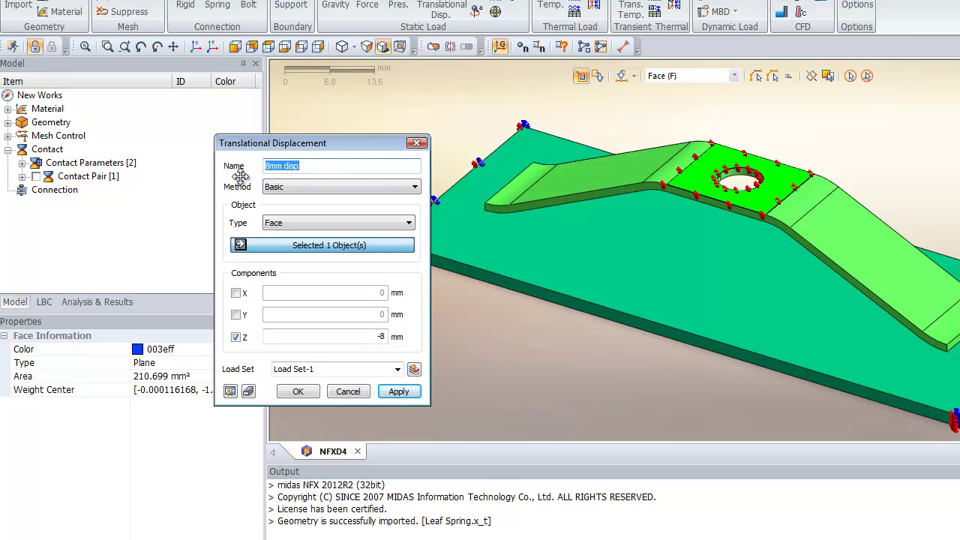
{"action": "left_click", "coordinate": [312, 369]}
{"action": "key", "text": "ctrl+v"}
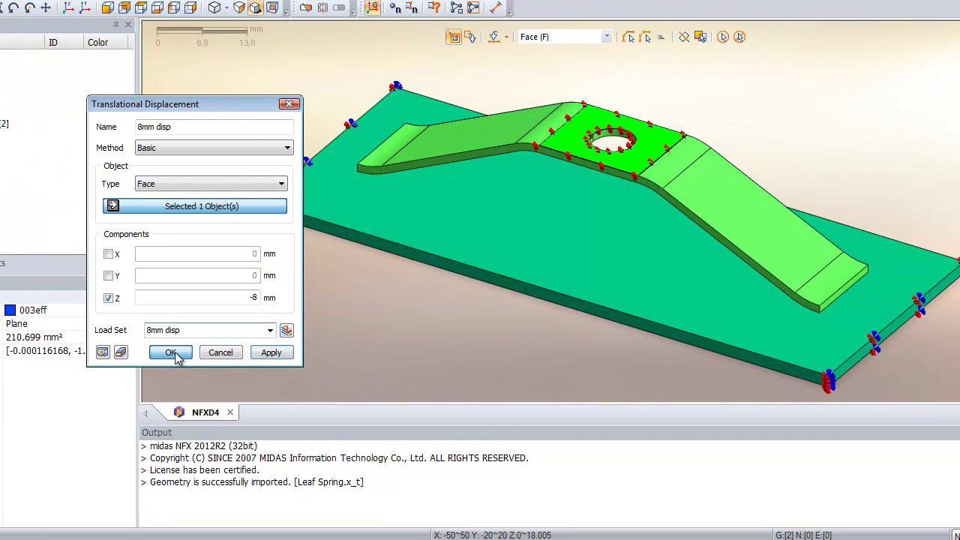
{"action": "left_click", "coordinate": [171, 352]}
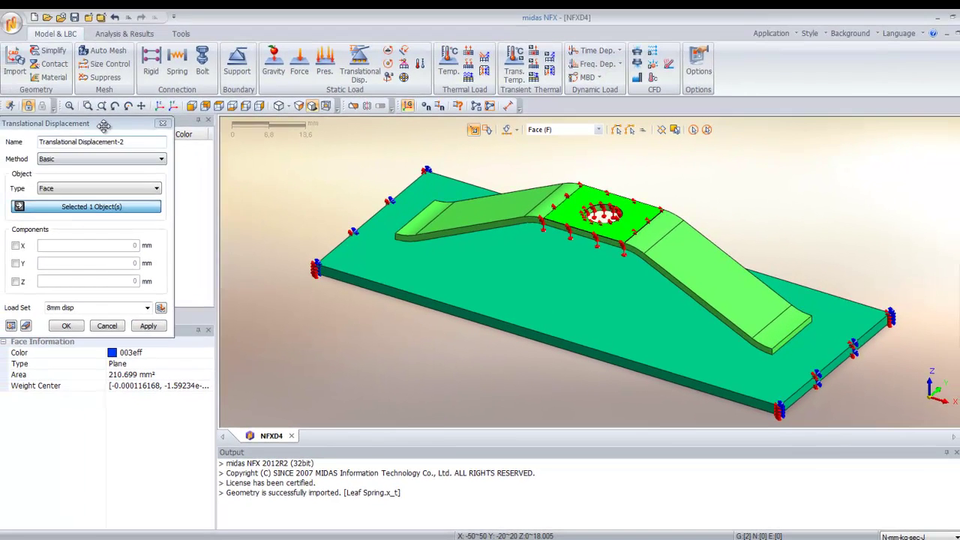
Name a second holed-face displacement 'initial position', with a matching load set and Z held at 0
{"action": "left_click_drag", "start_coordinate": [104, 125], "coordinate": [246, 188]}
{"action": "left_click", "coordinate": [382, 174]}
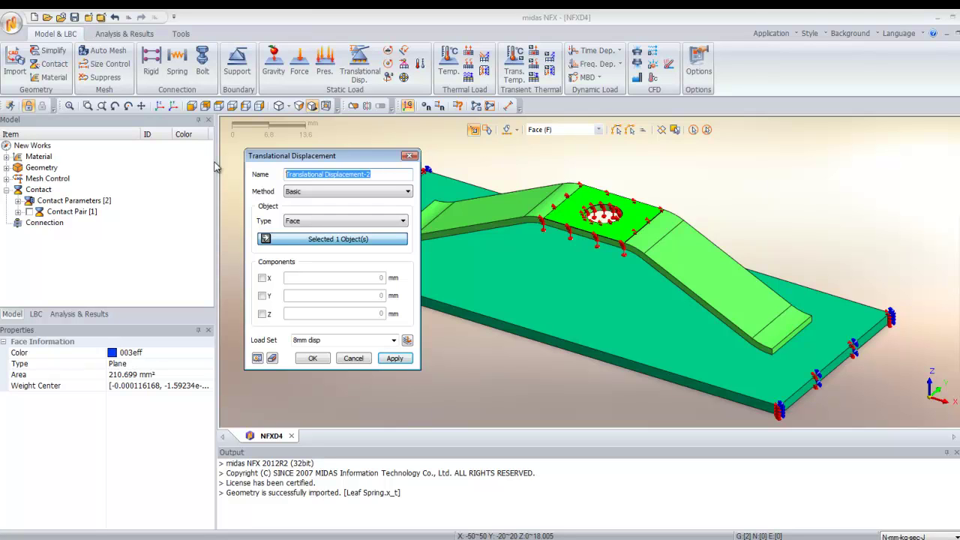
{"action": "type", "text": "initial position"}
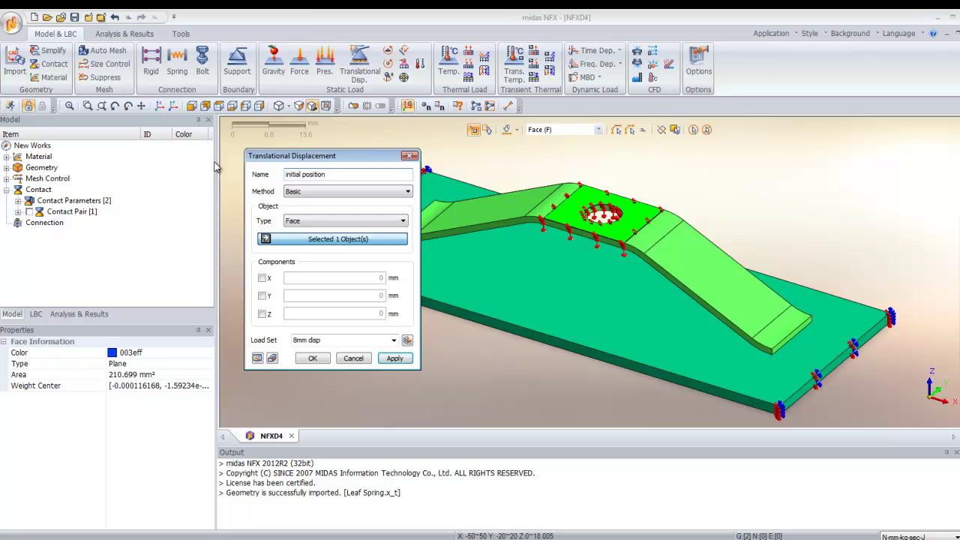
{"action": "left_click_drag", "start_coordinate": [340, 176], "coordinate": [230, 171]}
{"action": "key", "text": "ctrl+c"}
{"action": "left_click", "coordinate": [336, 339]}
{"action": "key", "text": "ctrl+v"}
{"action": "left_click", "coordinate": [262, 314]}
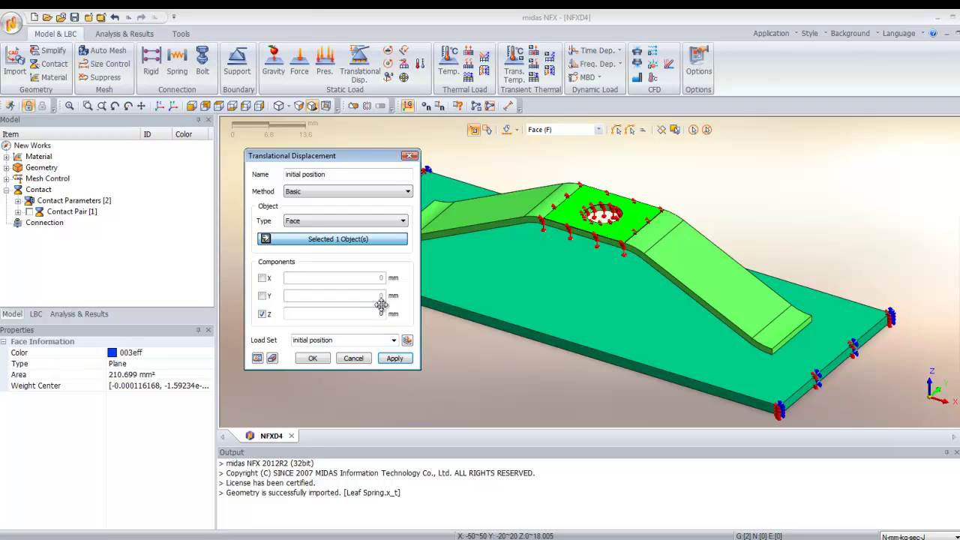
Create the initial position displacement and review both loads and Boundary Set-1 in the LBC tree
{"action": "left_click", "coordinate": [313, 358]}
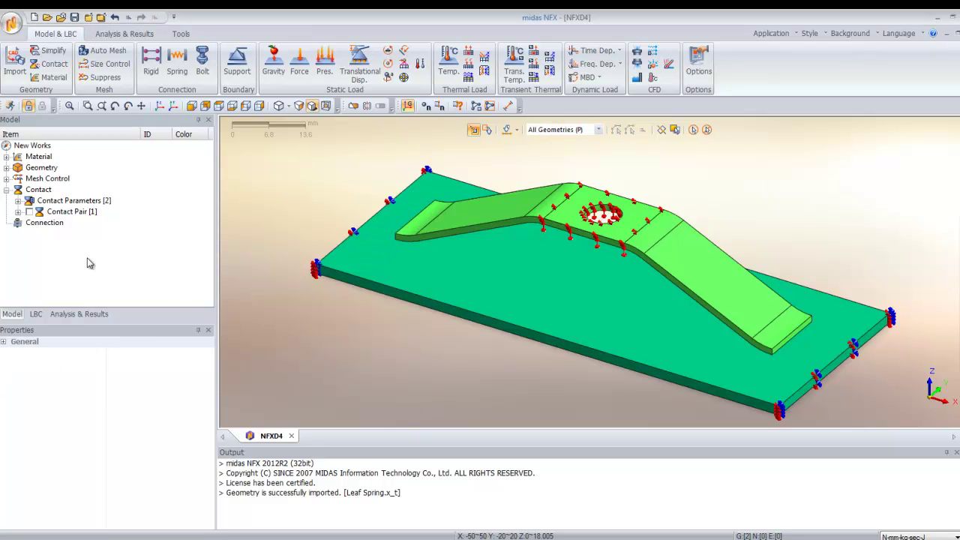
{"action": "left_click", "coordinate": [36, 313]}
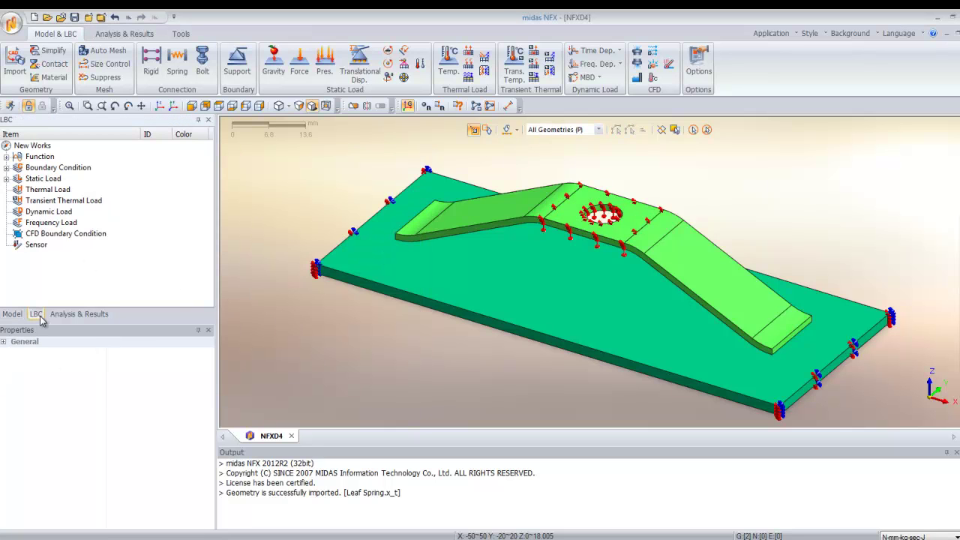
{"action": "left_click", "coordinate": [7, 179]}
{"action": "left_click", "coordinate": [6, 167]}
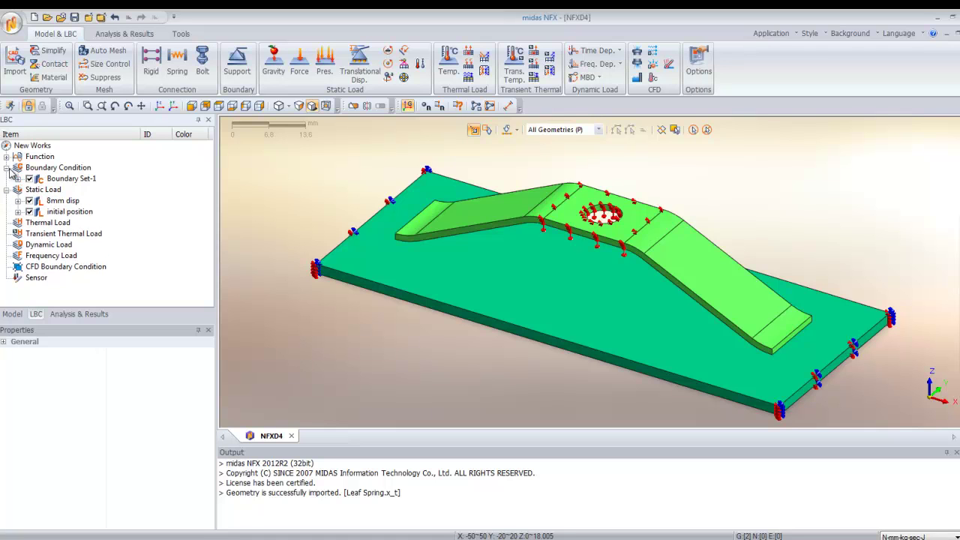
{"action": "left_click", "coordinate": [18, 179]}
{"action": "left_click", "coordinate": [18, 212]}
{"action": "left_click", "coordinate": [18, 233]}
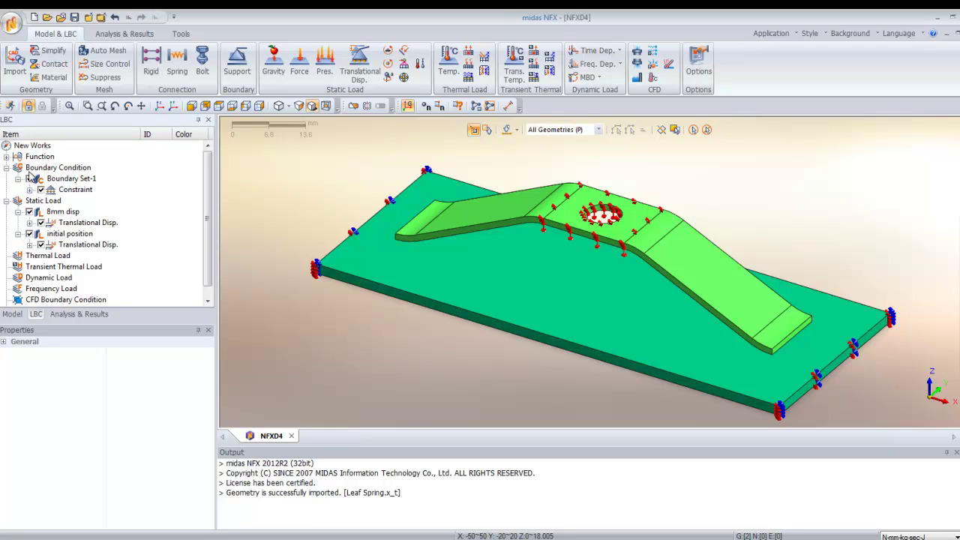
{"action": "left_click", "coordinate": [6, 167]}
{"action": "left_click", "coordinate": [6, 179]}
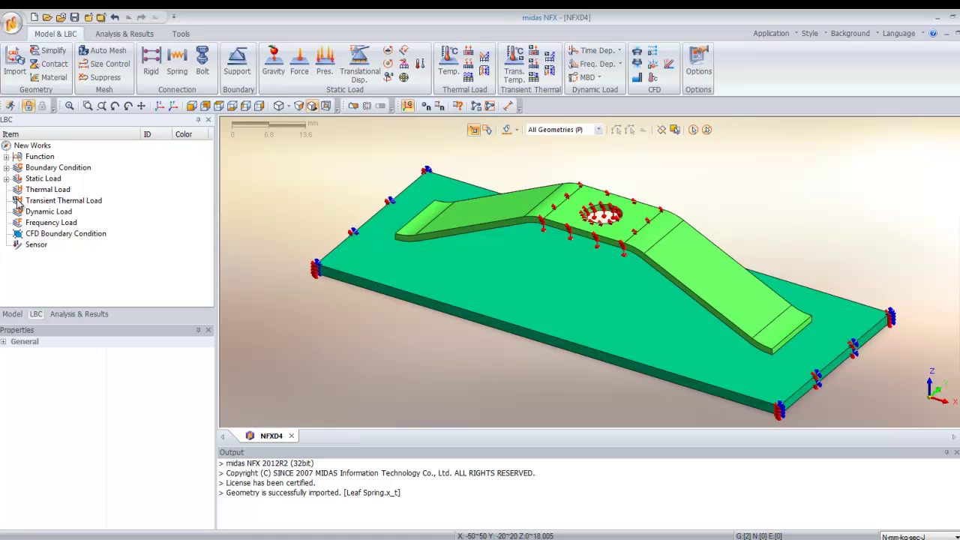
Filter picking to Load/Boundary, inspect the plate's edge constraint, then restore picking to all geometries
{"action": "middle_click_drag", "start_coordinate": [788, 306], "coordinate": [773, 222]}
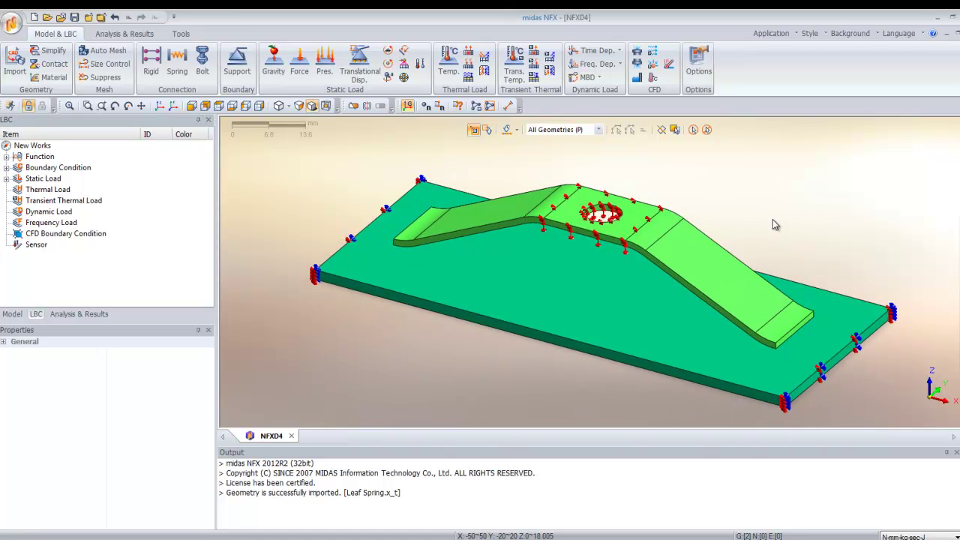
{"action": "left_click", "coordinate": [598, 130]}
{"action": "left_click", "coordinate": [583, 181]}
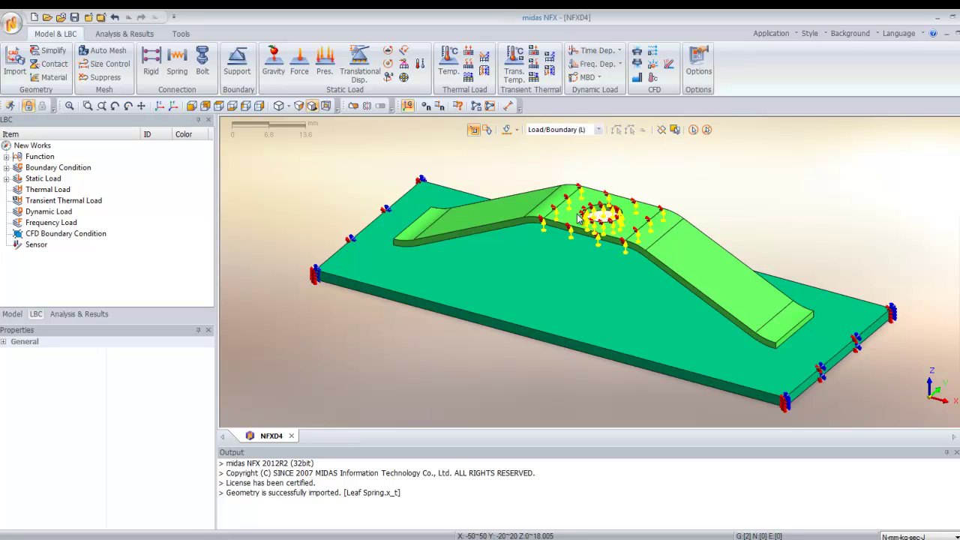
{"action": "right_click", "coordinate": [353, 243]}
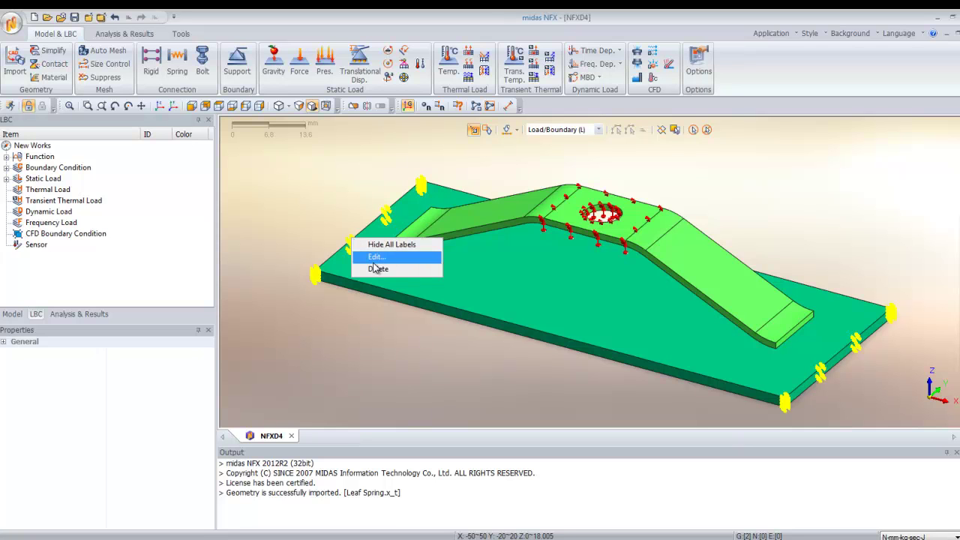
{"action": "left_click", "coordinate": [334, 200]}
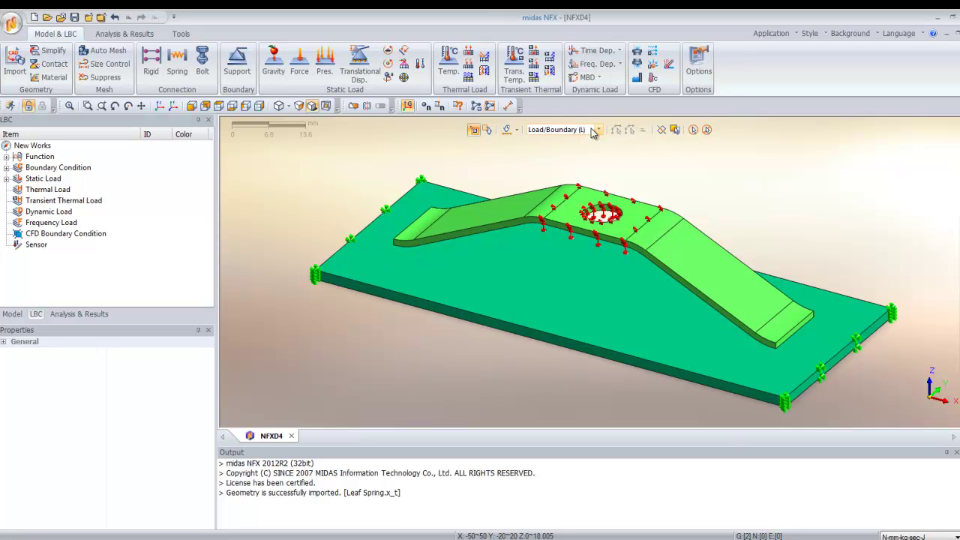
{"action": "left_click", "coordinate": [597, 129]}
{"action": "left_click", "coordinate": [555, 141]}
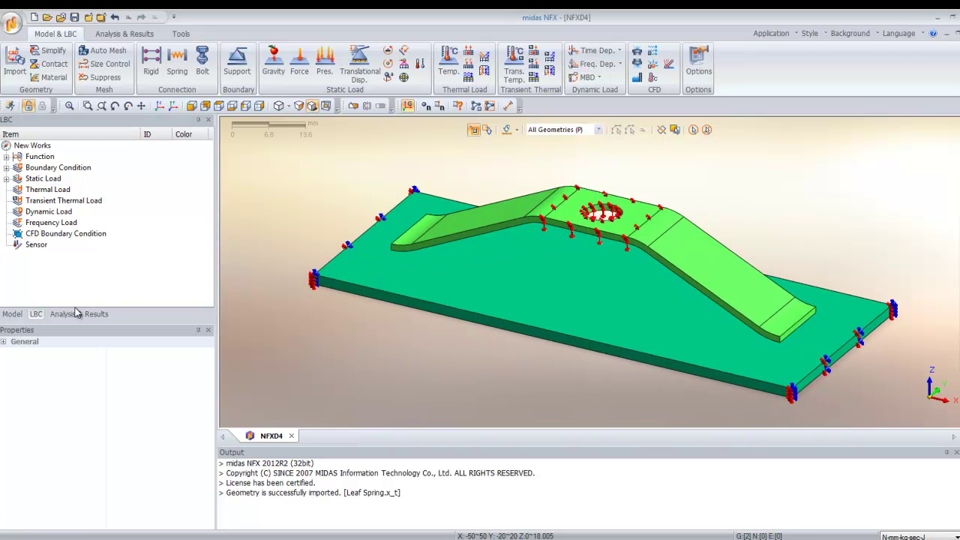
{"action": "left_click", "coordinate": [126, 34]}
Create a general analysis case titled 'Leaf spring' with Nonlinear Static as the solution type
{"action": "left_click", "coordinate": [19, 75]}
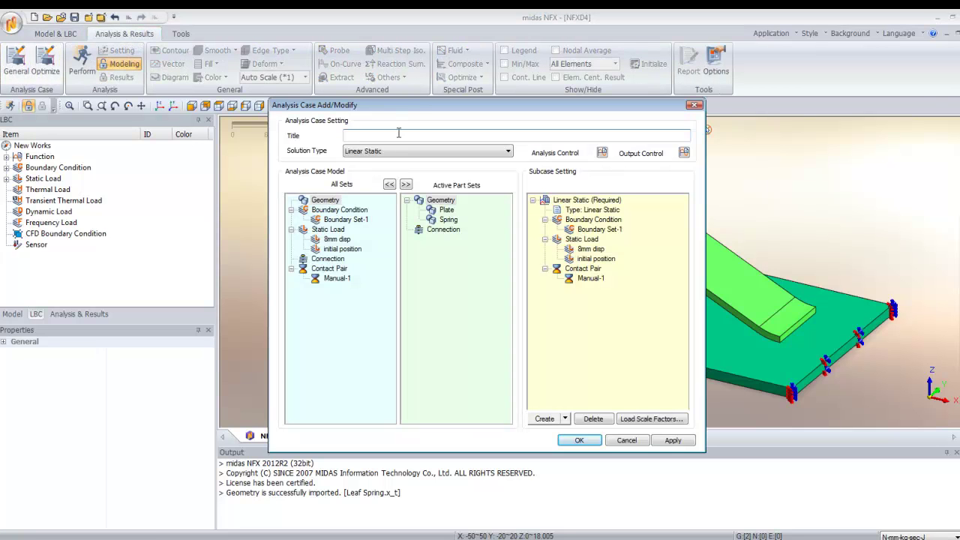
{"action": "type", "text": "Leaf spring"}
{"action": "left_click", "coordinate": [412, 151]}
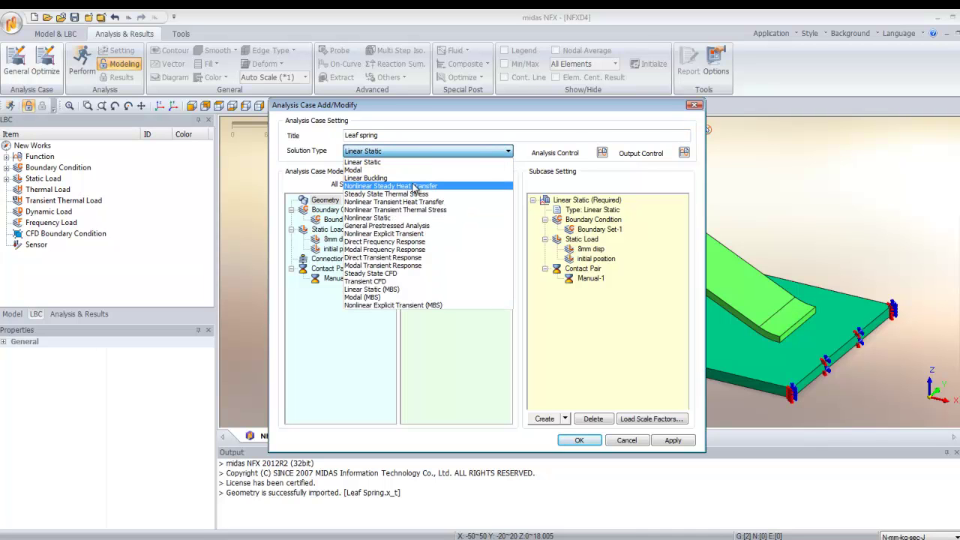
{"action": "left_click", "coordinate": [413, 218]}
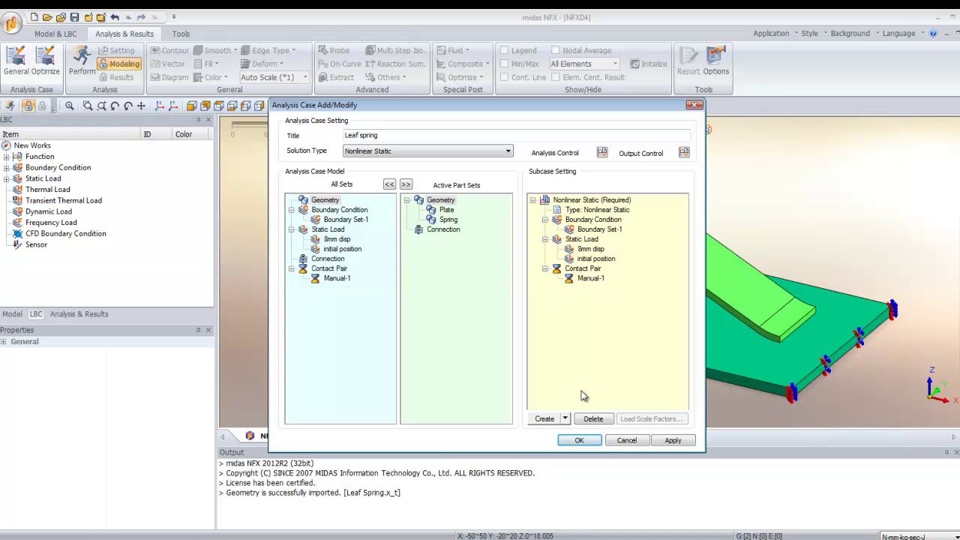
Add a Nonlinear Static subcase 'initial position' and rename the required subcase '8mm displacement'
{"action": "left_click", "coordinate": [566, 418]}
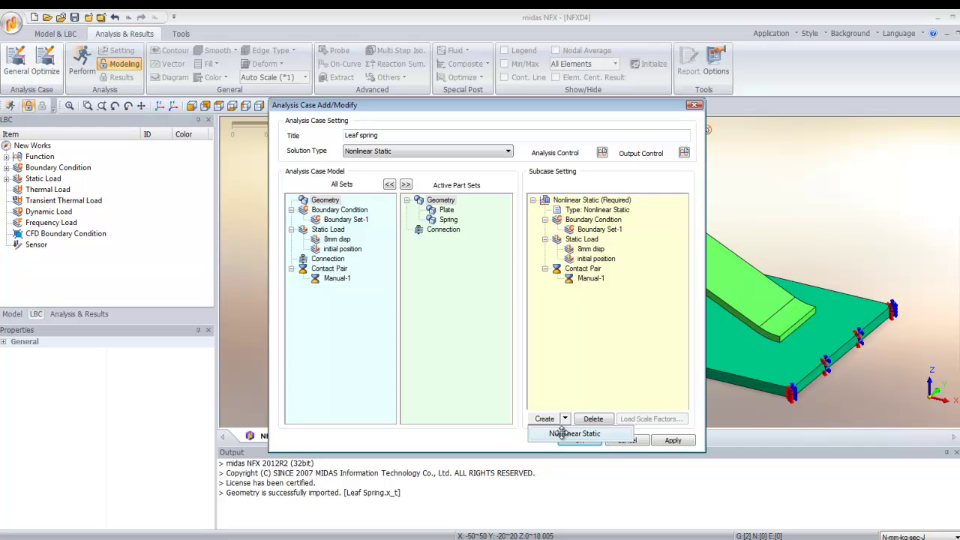
{"action": "left_click", "coordinate": [562, 433]}
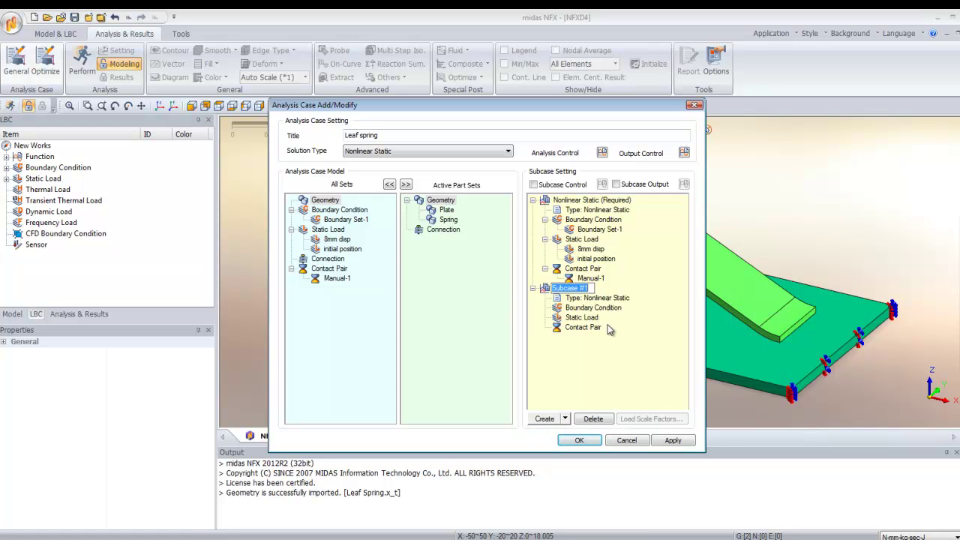
{"action": "key", "text": "BackSpace"}
{"action": "key", "text": "Return"}
{"action": "left_click", "coordinate": [590, 200]}
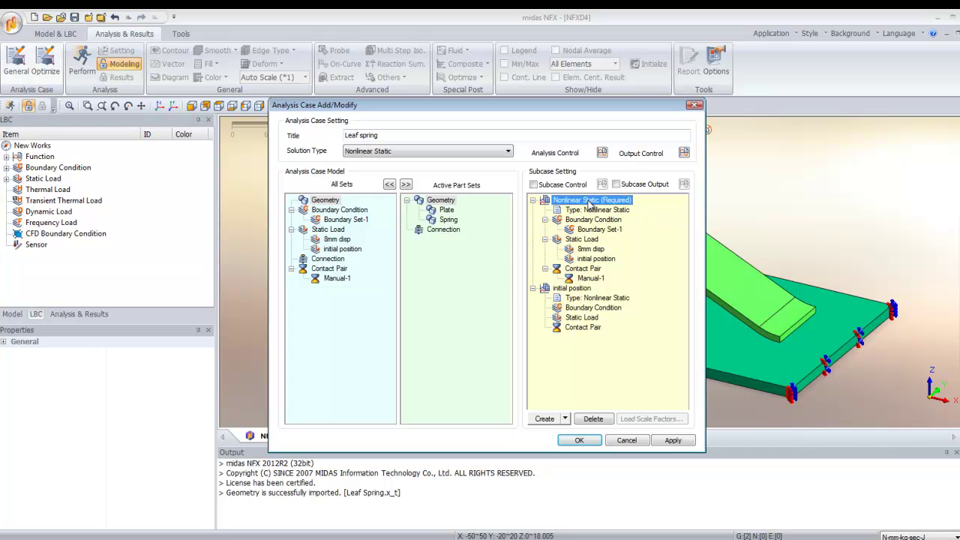
{"action": "left_click", "coordinate": [590, 201]}
{"action": "type", "text": "8mm displacement"}
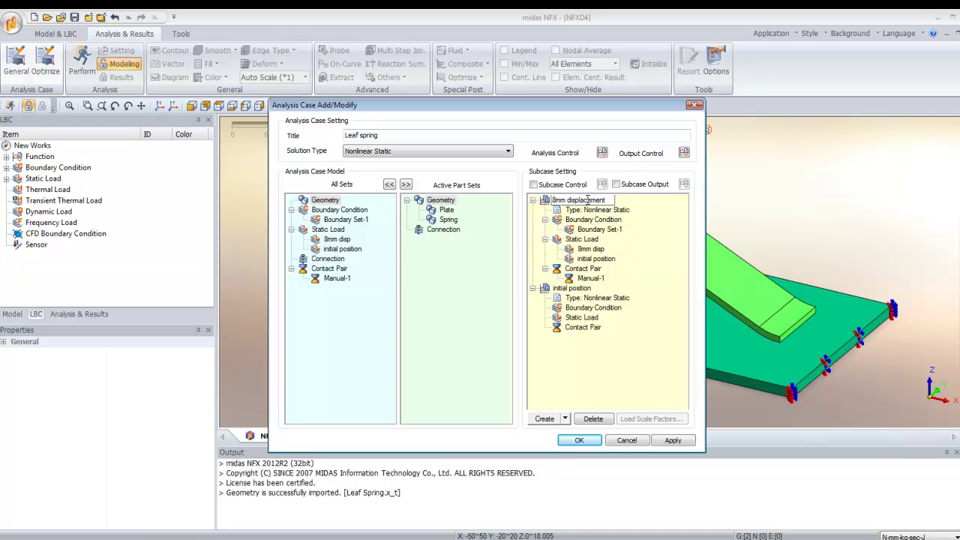
{"action": "key", "text": "Return"}
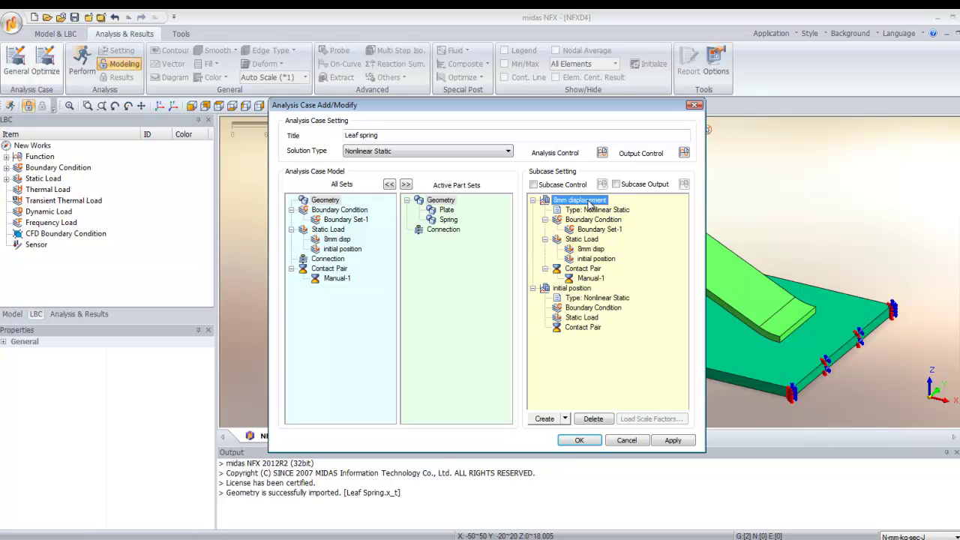
Assign loads so 8mm displacement uses 8mm disp and initial position uses initial position
{"action": "left_click", "coordinate": [408, 186]}
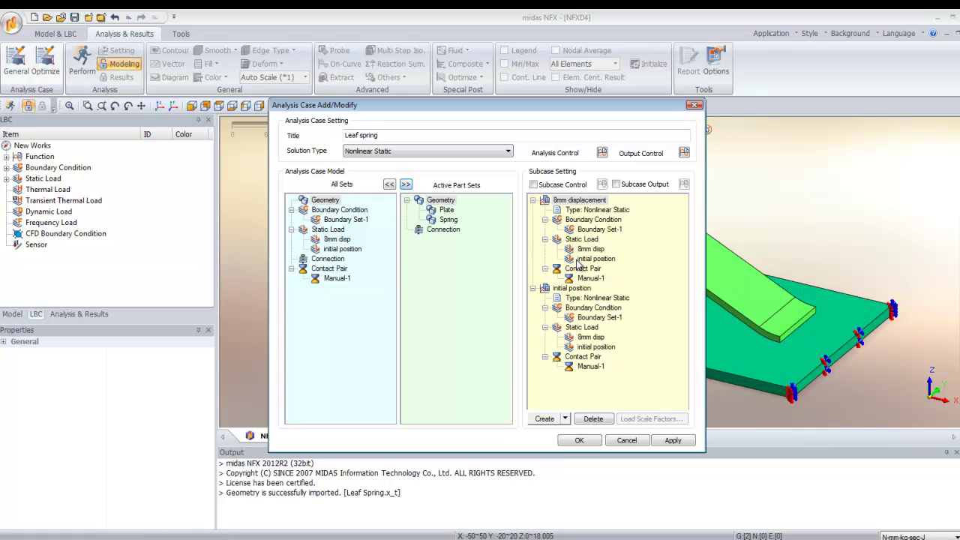
{"action": "left_click_drag", "start_coordinate": [589, 262], "coordinate": [359, 258]}
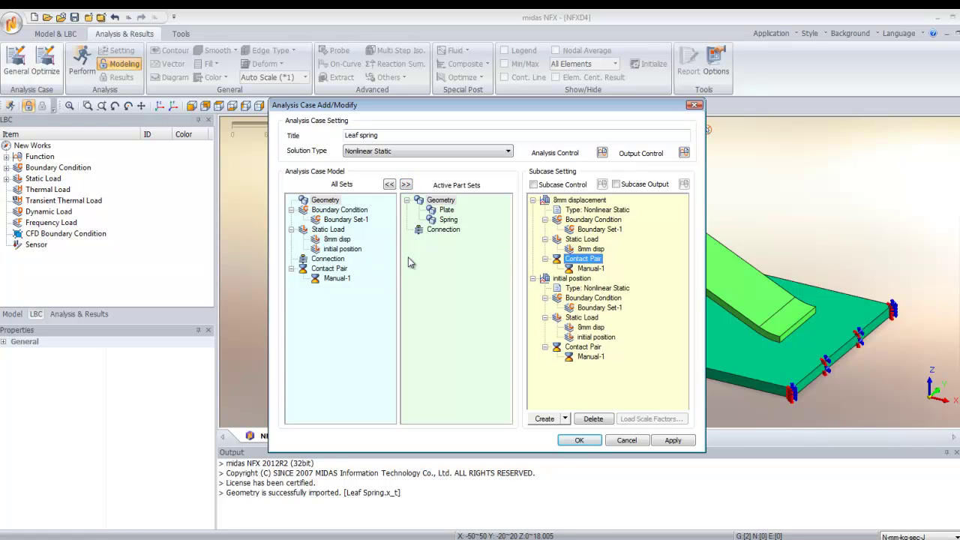
{"action": "left_click", "coordinate": [590, 328]}
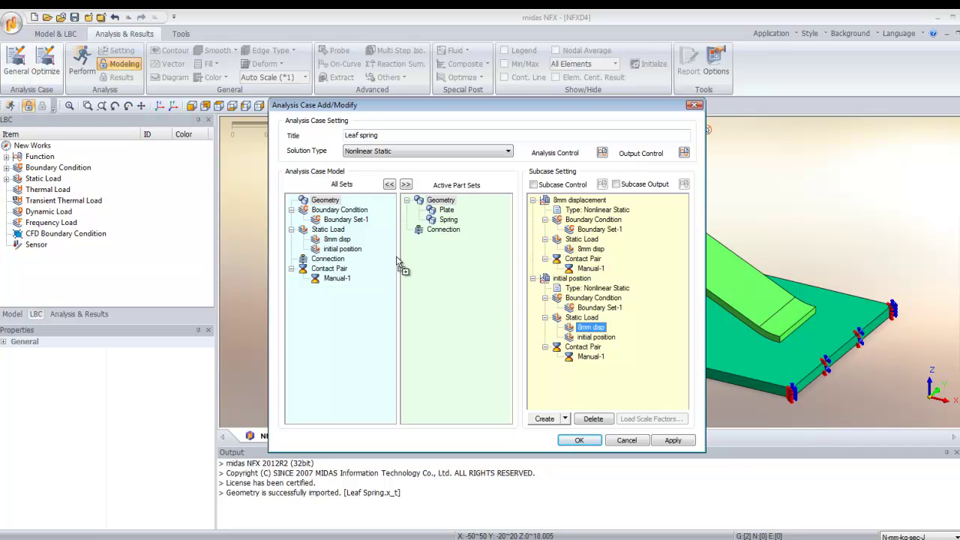
{"action": "double_click", "coordinate": [342, 248]}
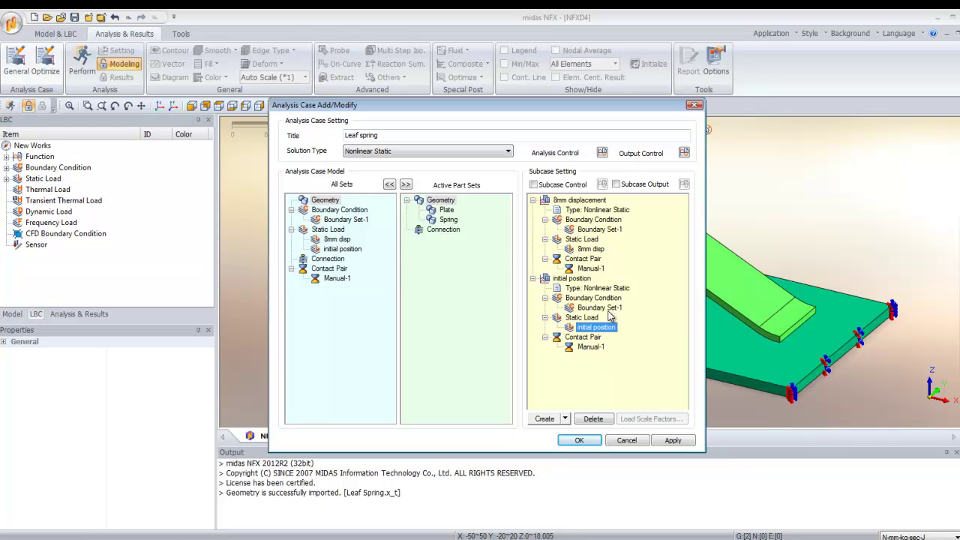
Set nonlinear control to 20 increments, displacement convergence, and geometric nonlinearity on
{"action": "left_click", "coordinate": [601, 153]}
{"action": "left_click_drag", "start_coordinate": [548, 124], "coordinate": [737, 122]}
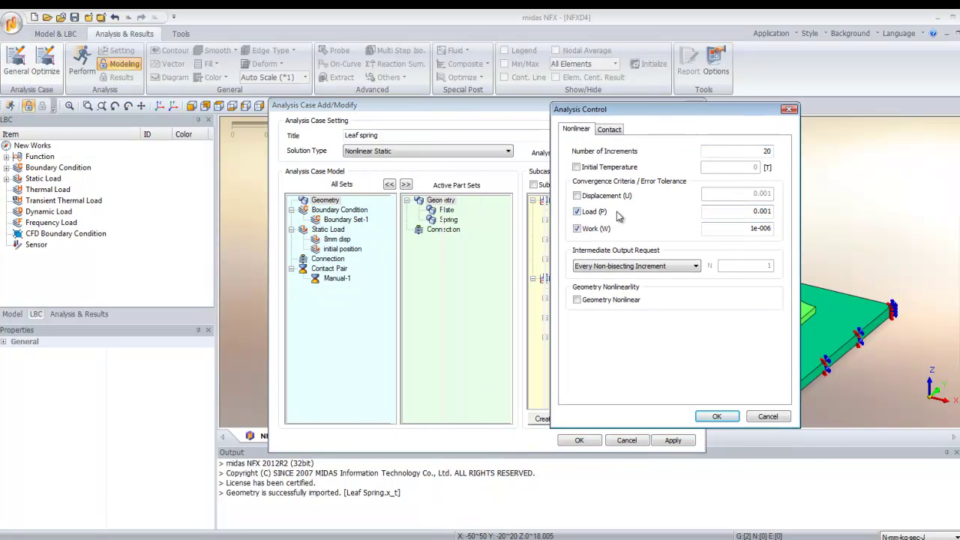
{"action": "left_click", "coordinate": [577, 196]}
{"action": "left_click", "coordinate": [577, 211]}
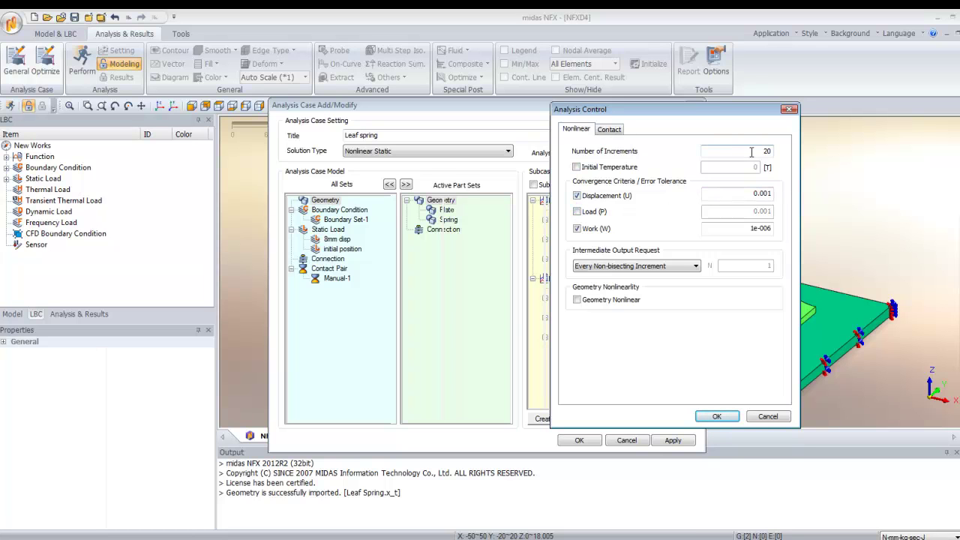
{"action": "left_click_drag", "start_coordinate": [751, 152], "coordinate": [812, 149]}
{"action": "left_click", "coordinate": [576, 301]}
{"action": "left_click", "coordinate": [716, 418]}
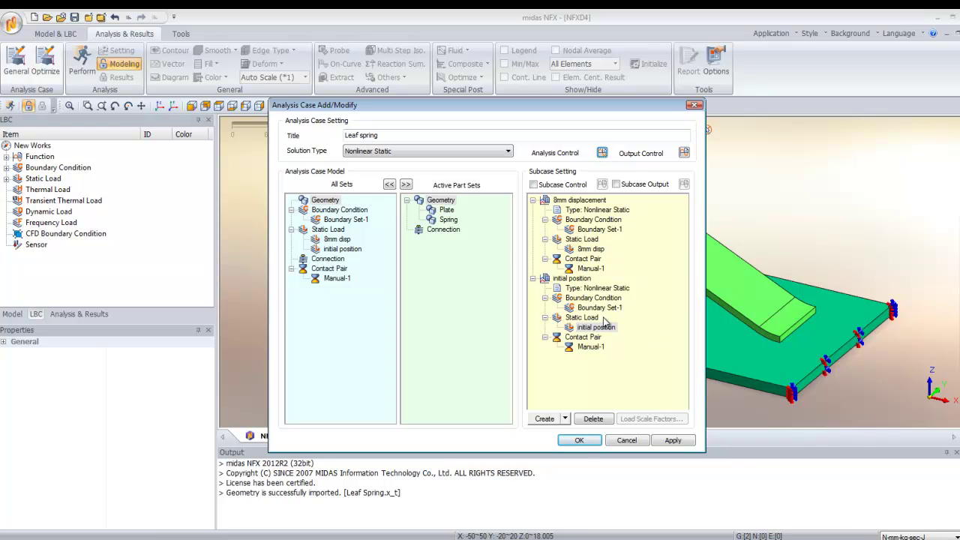
Limit the Leaf spring case output to displacement and stress results and close the case settings
{"action": "left_click", "coordinate": [684, 153]}
{"action": "left_click_drag", "start_coordinate": [567, 179], "coordinate": [669, 153]}
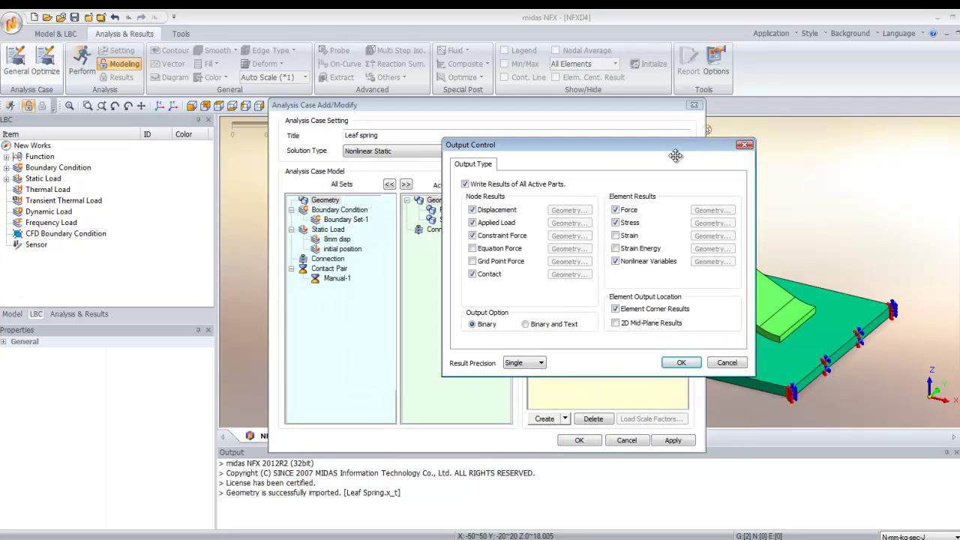
{"action": "left_click", "coordinate": [615, 261]}
{"action": "left_click", "coordinate": [615, 211]}
{"action": "left_click", "coordinate": [472, 276]}
{"action": "left_click", "coordinate": [472, 276]}
{"action": "left_click", "coordinate": [473, 237]}
{"action": "left_click", "coordinate": [472, 224]}
{"action": "left_click", "coordinate": [472, 211]}
{"action": "left_click", "coordinate": [473, 211]}
{"action": "left_click", "coordinate": [681, 363]}
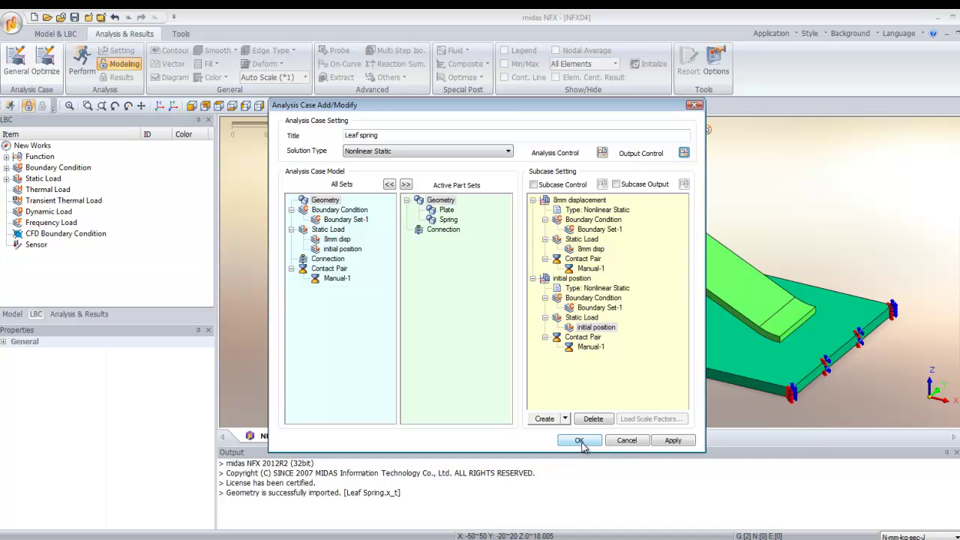
{"action": "left_click", "coordinate": [579, 441]}
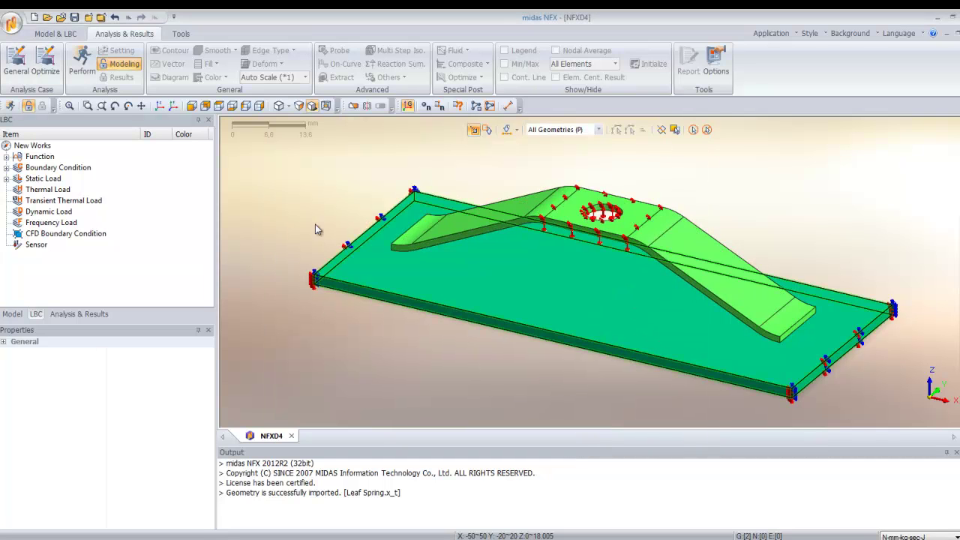
Select the Leaf spring case in the analysis tree and review its actions without solving
{"action": "left_click", "coordinate": [75, 315]}
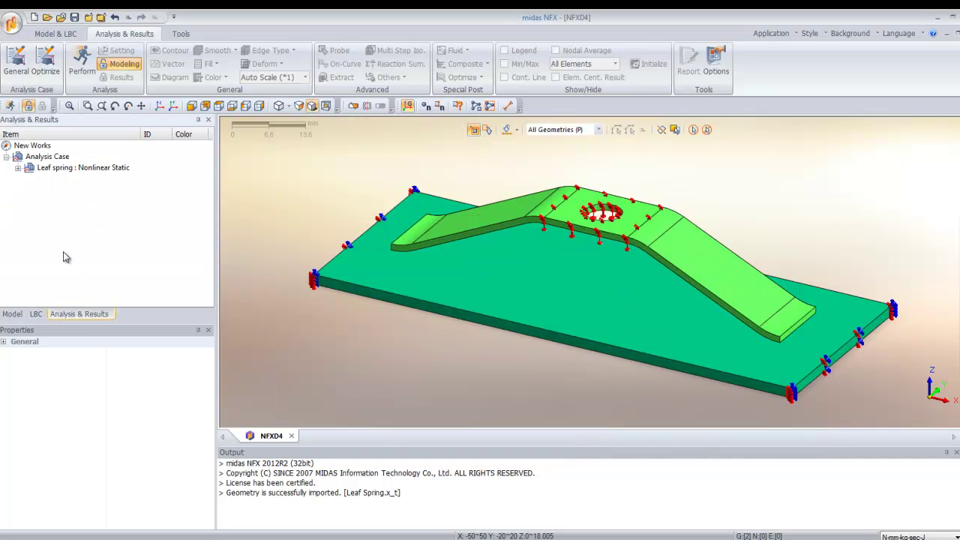
{"action": "left_click", "coordinate": [61, 170]}
{"action": "right_click", "coordinate": [63, 173]}
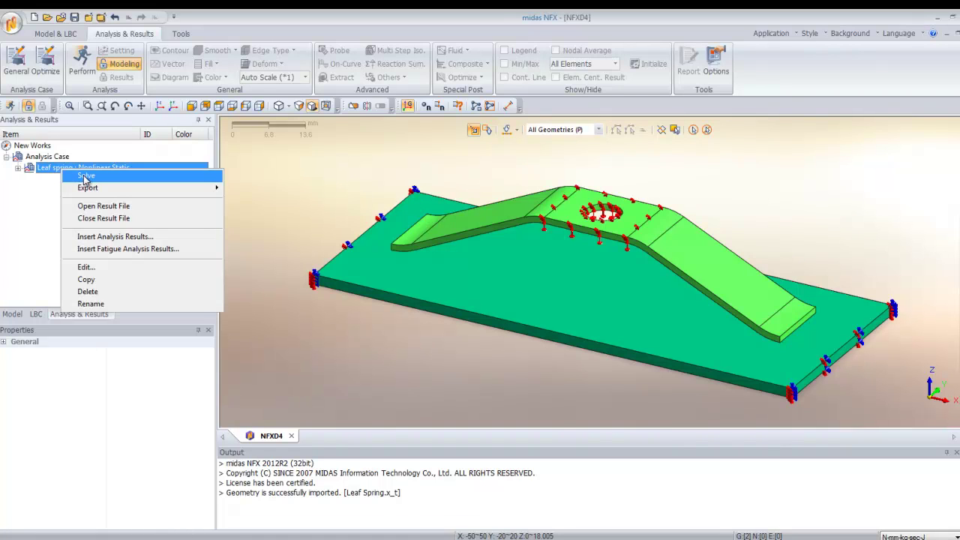
{"action": "left_click", "coordinate": [255, 159]}
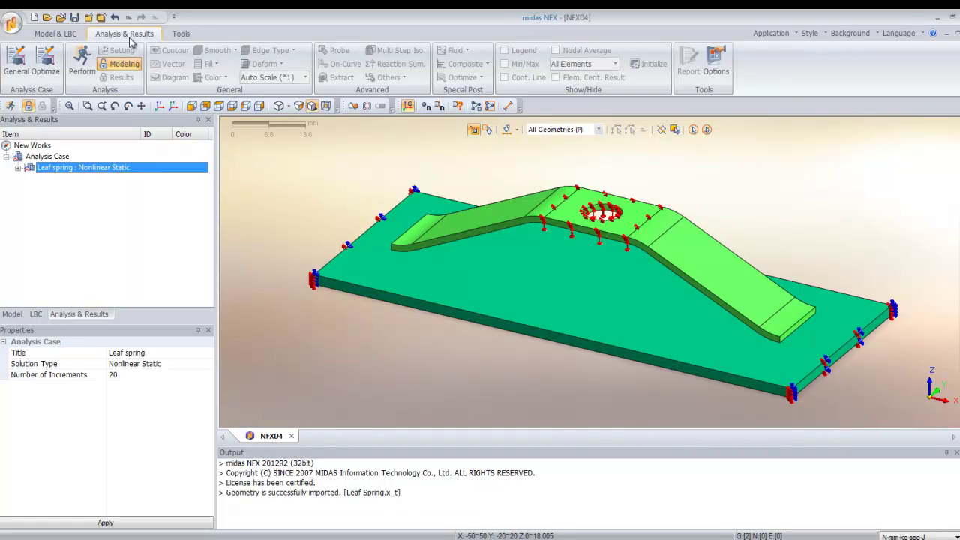
{"action": "left_click", "coordinate": [66, 35]}
Mesh plate and spring with High Speed Tetra Mesher at 5.4599 mm, giving 5248 nodes, 2325 elements
{"action": "left_click", "coordinate": [105, 51]}
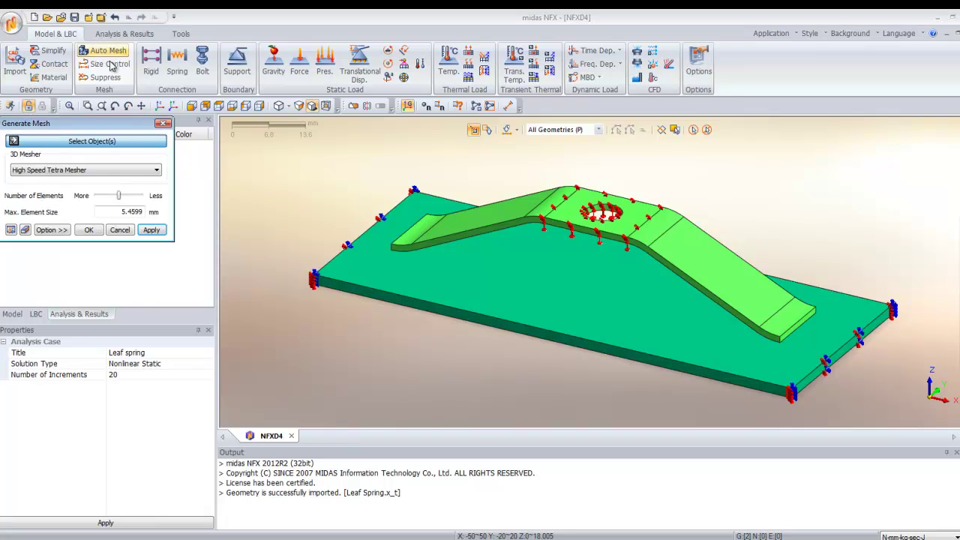
{"action": "left_click_drag", "start_coordinate": [120, 132], "coordinate": [270, 149]}
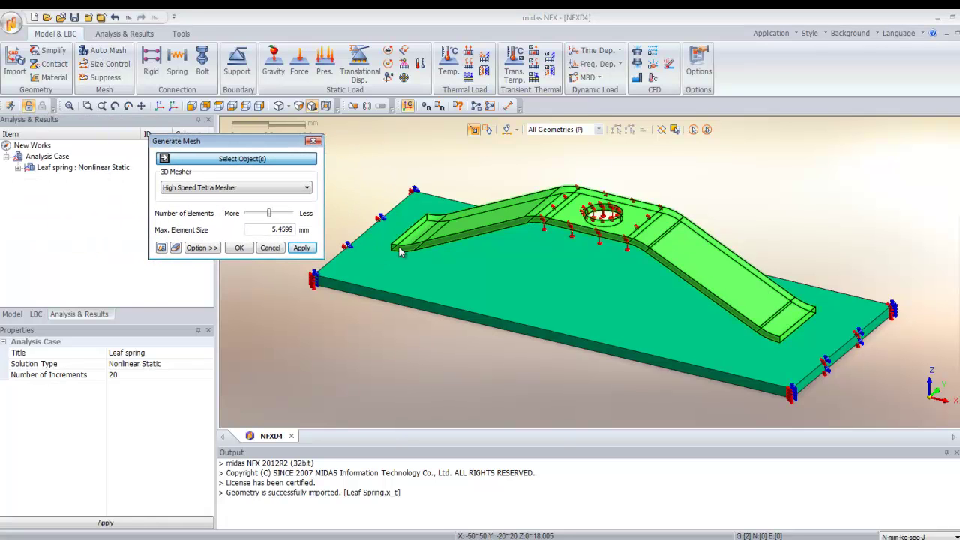
{"action": "left_click", "coordinate": [436, 275]}
{"action": "left_click", "coordinate": [443, 240]}
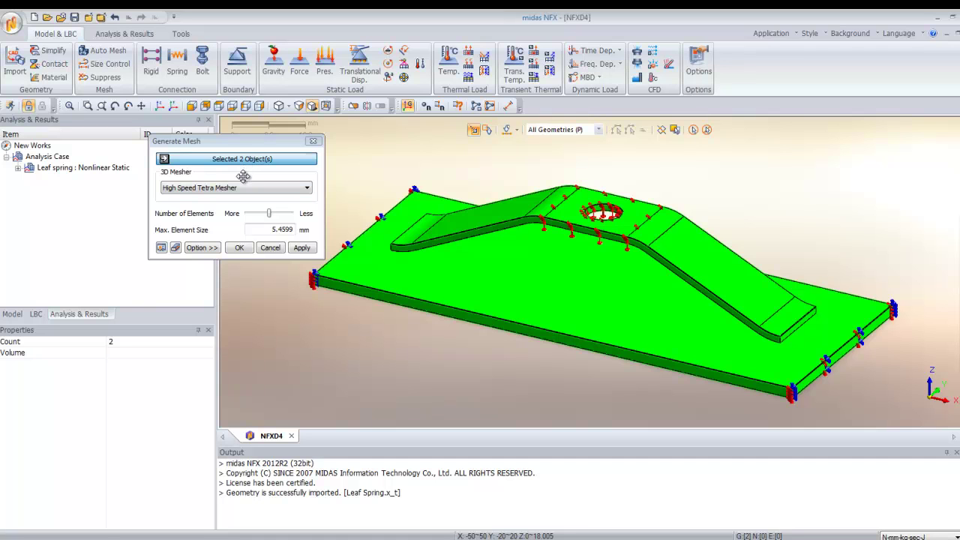
{"action": "left_click", "coordinate": [206, 251]}
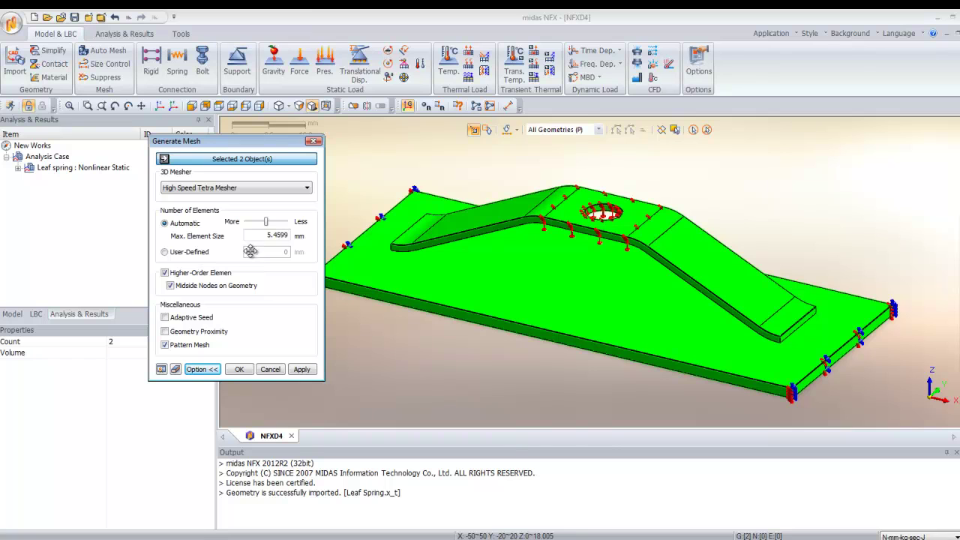
{"action": "left_click", "coordinate": [162, 369]}
{"action": "left_click", "coordinate": [174, 368]}
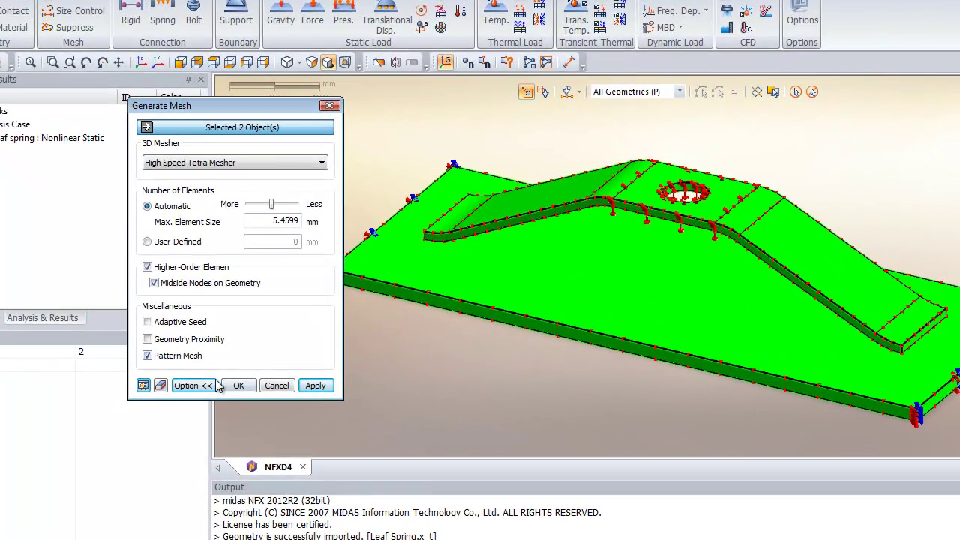
{"action": "left_click", "coordinate": [240, 370]}
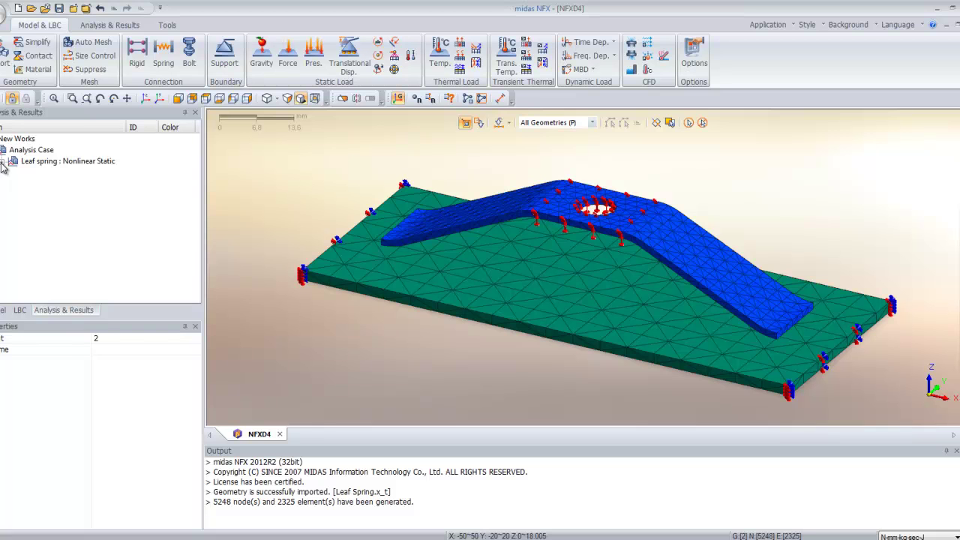
Solve the Leaf spring analysis case, saving the model over NFXD4 first
{"action": "left_click", "coordinate": [24, 166]}
{"action": "right_click", "coordinate": [24, 167]}
{"action": "left_click", "coordinate": [43, 178]}
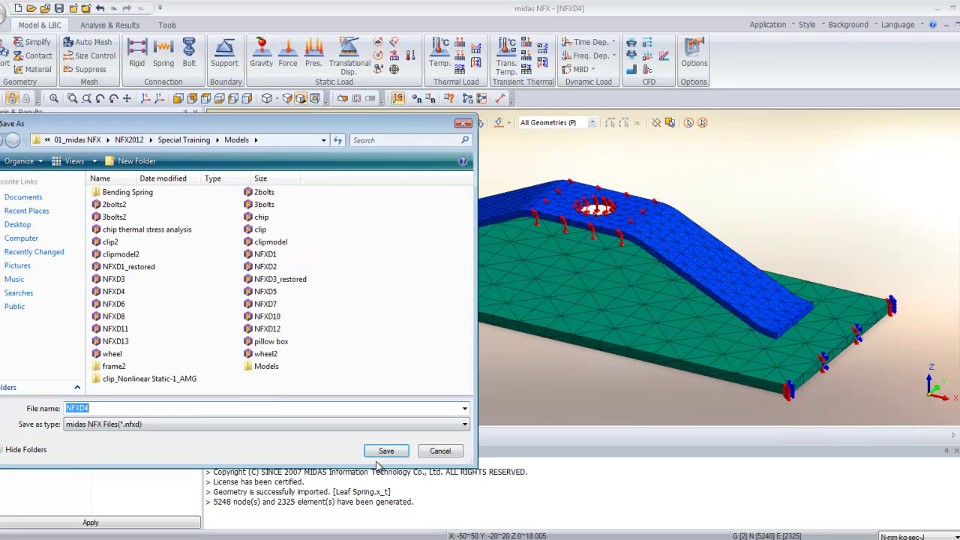
{"action": "key", "text": "Return"}
{"action": "left_click", "coordinate": [511, 281]}
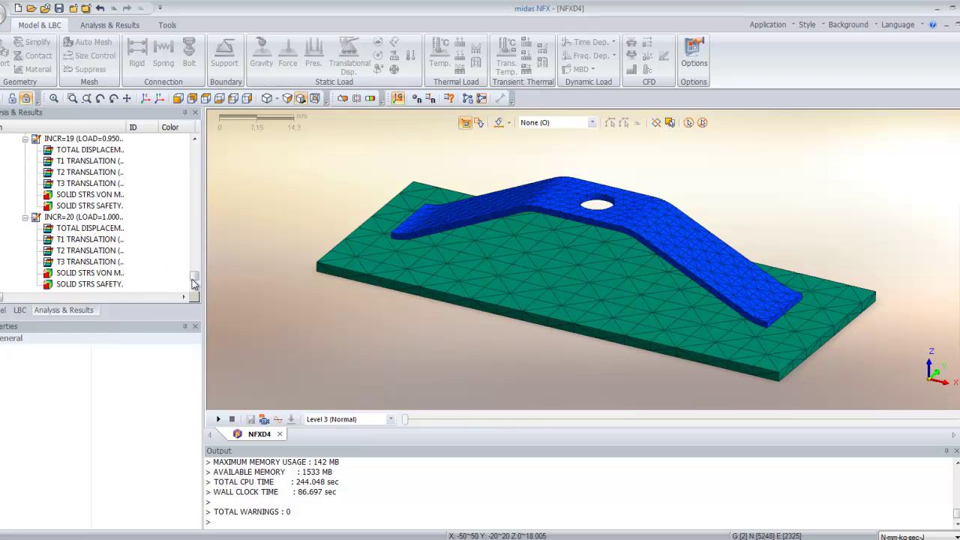
Show total displacement at real deformation scale and advance the result to increment 6
{"action": "left_click_drag", "start_coordinate": [195, 277], "coordinate": [197, 141]}
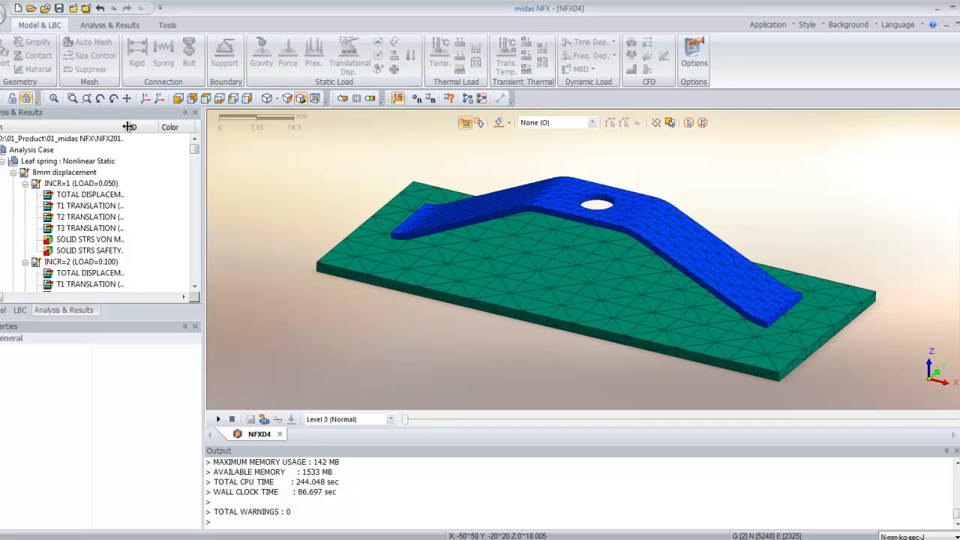
{"action": "left_click_drag", "start_coordinate": [127, 123], "coordinate": [164, 124]}
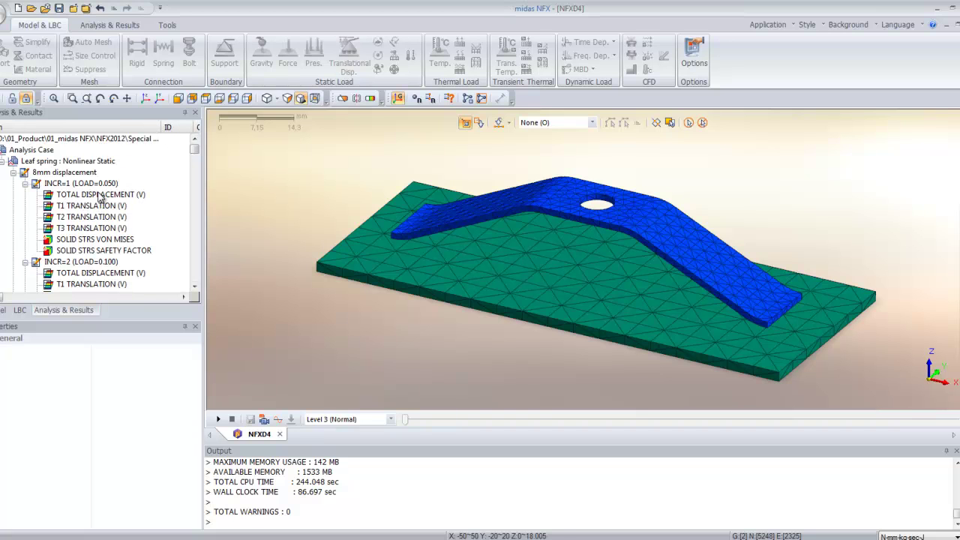
{"action": "double_click", "coordinate": [99, 194]}
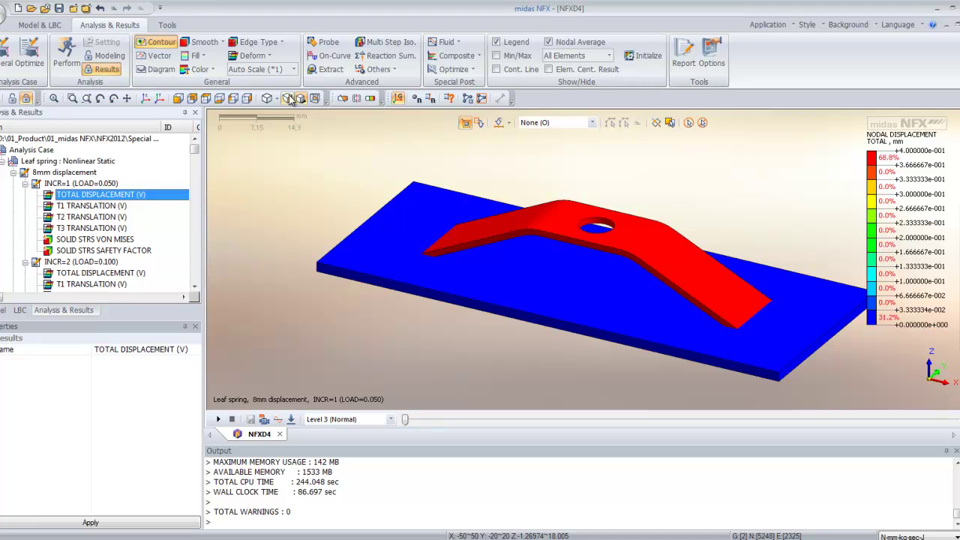
{"action": "left_click", "coordinate": [293, 70]}
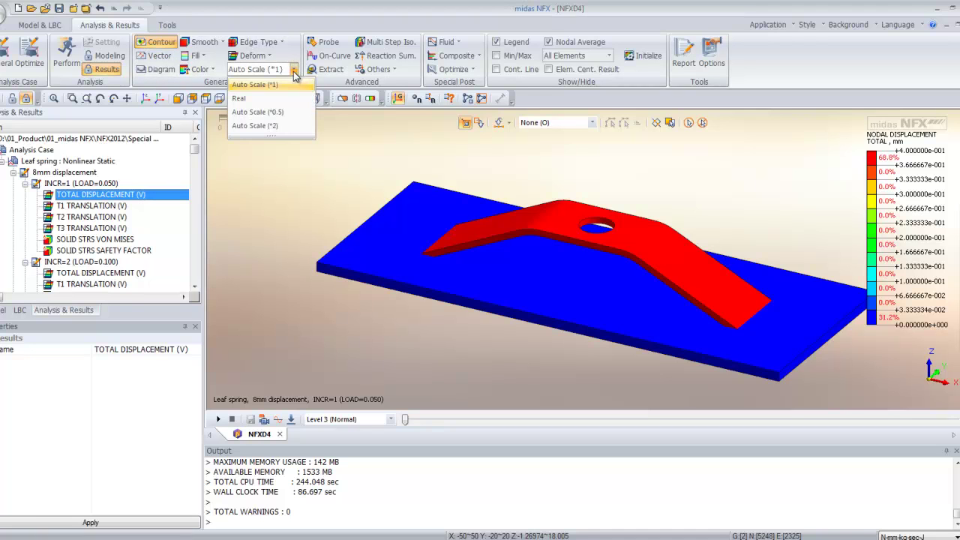
{"action": "left_click", "coordinate": [282, 100]}
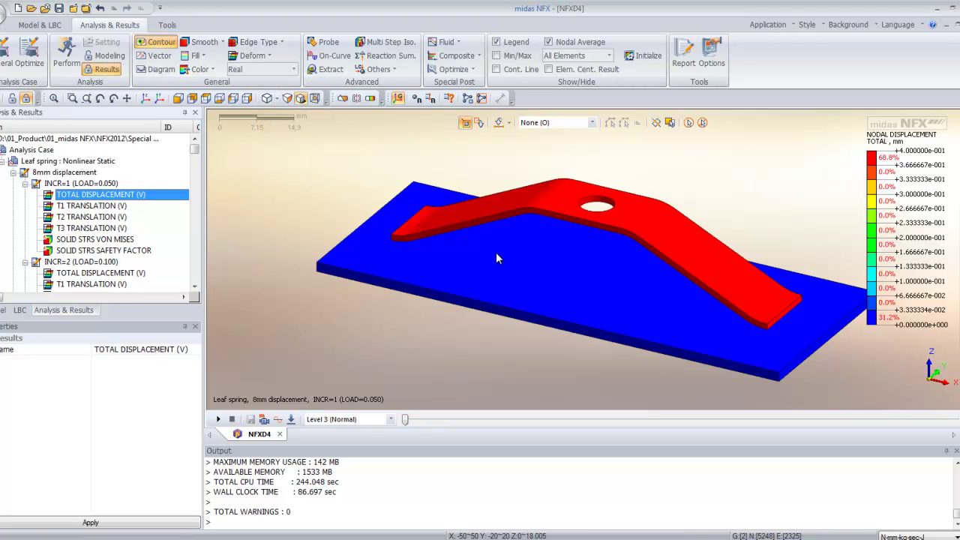
{"action": "middle_click_drag", "start_coordinate": [513, 276], "coordinate": [490, 273]}
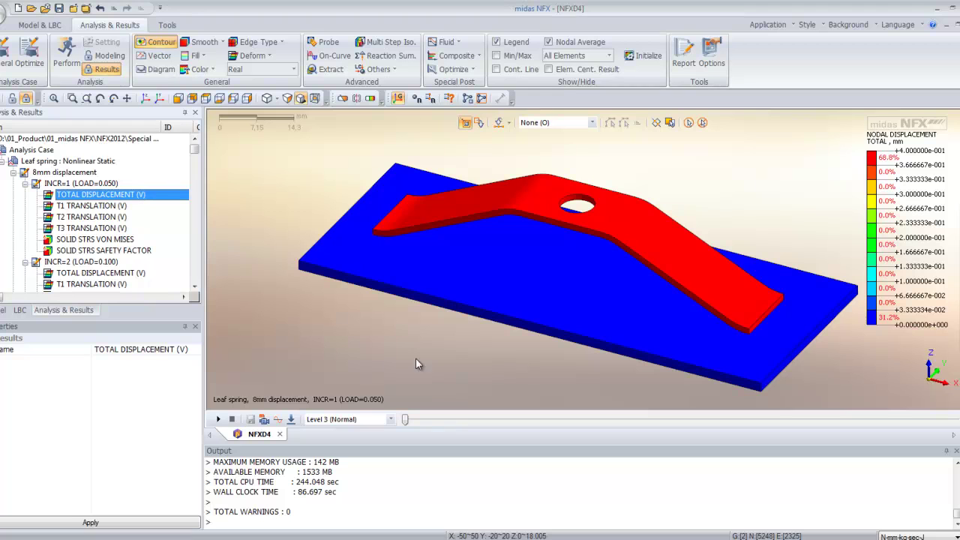
{"action": "left_click_drag", "start_coordinate": [405, 422], "coordinate": [956, 419]}
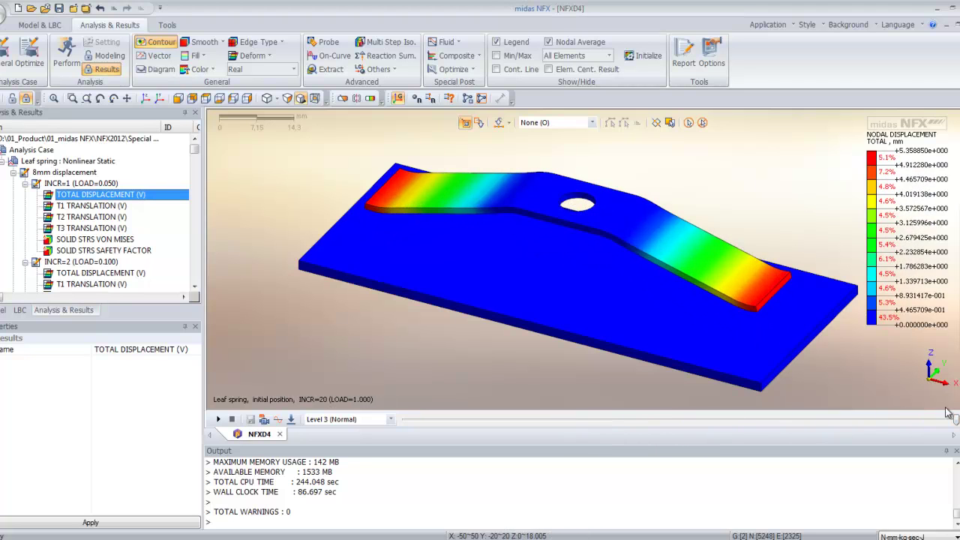
Overlay the undeformed outline, show mesh edges, and display the von Mises stress contour
{"action": "left_click", "coordinate": [264, 57]}
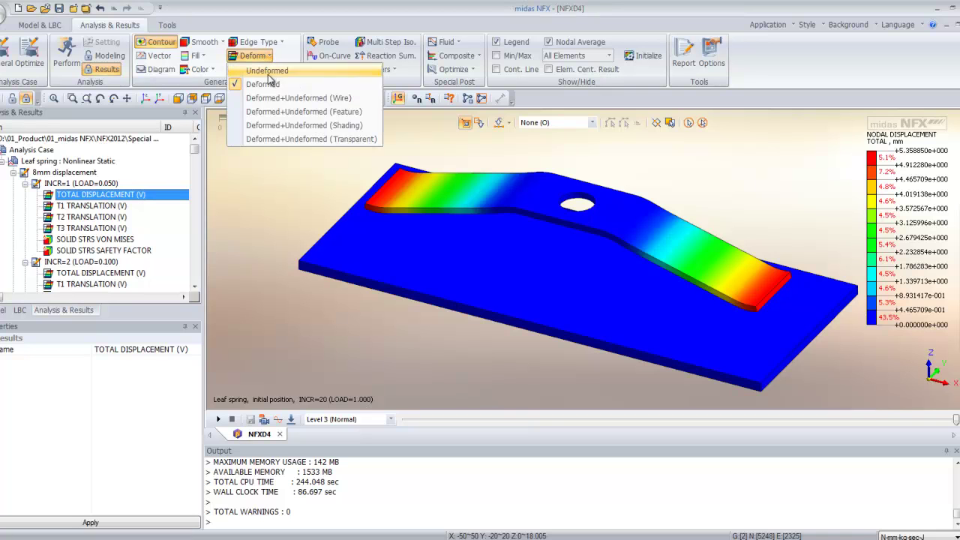
{"action": "left_click", "coordinate": [277, 112]}
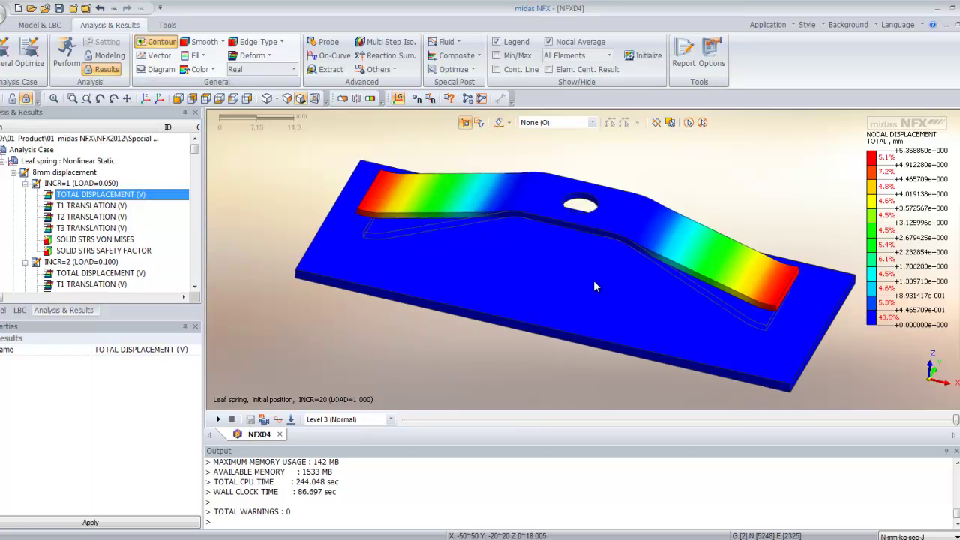
{"action": "left_click", "coordinate": [259, 42]}
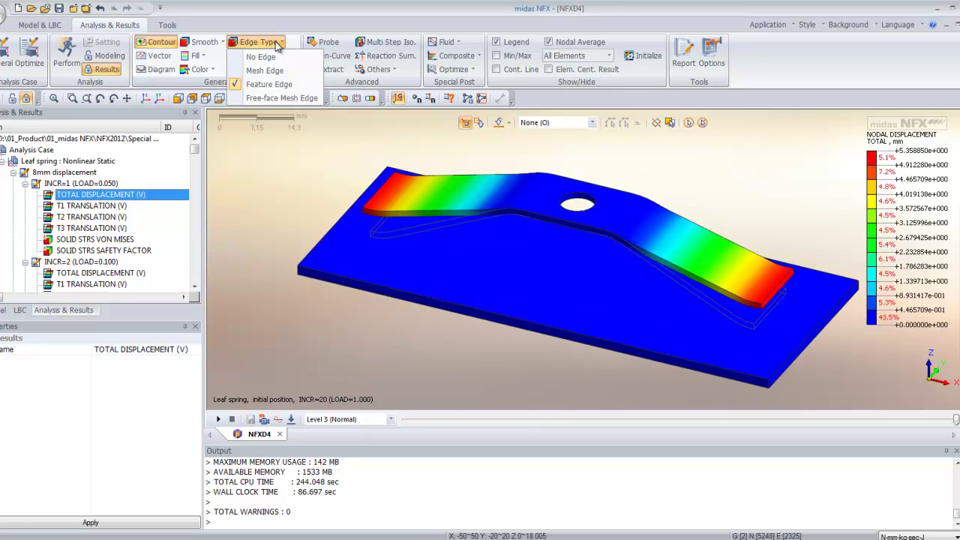
{"action": "left_click", "coordinate": [269, 73]}
{"action": "middle_click_drag", "start_coordinate": [559, 271], "coordinate": [586, 216]}
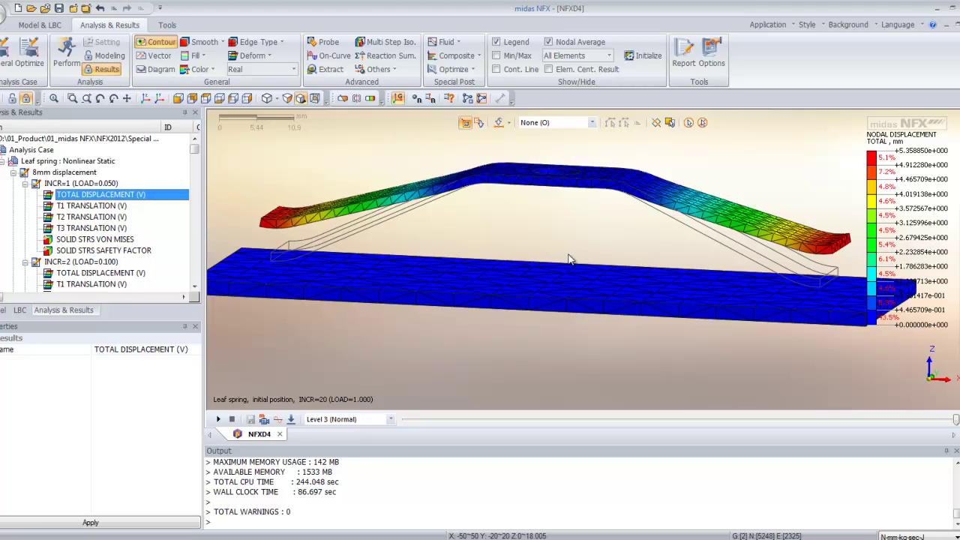
{"action": "mouse_move", "coordinate": [603, 249]}
{"action": "middle_mouse_down"}
{"action": "mouse_move", "coordinate": [619, 255]}
{"action": "mouse_move", "coordinate": [604, 259]}
{"action": "mouse_move", "coordinate": [599, 245]}
{"action": "middle_mouse_up"}
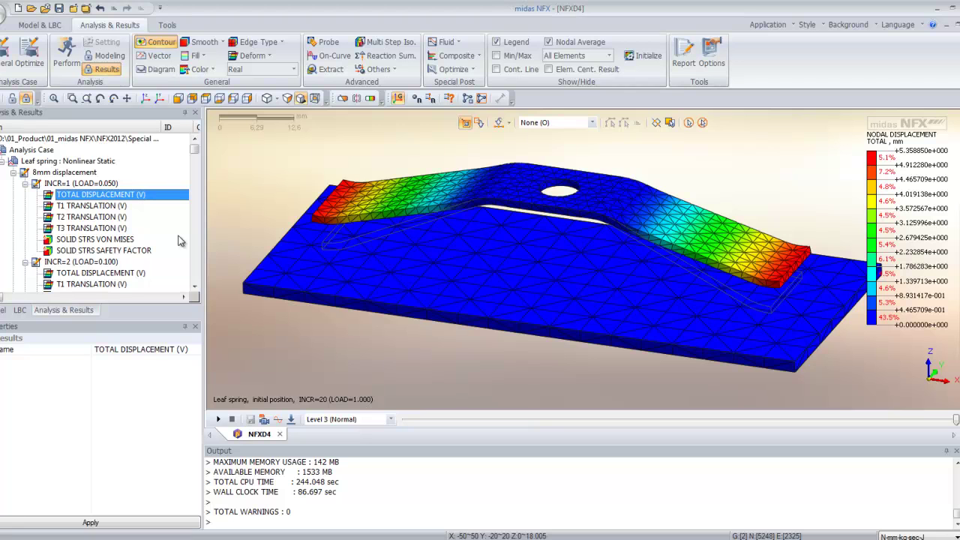
{"action": "left_click", "coordinate": [76, 240]}
{"action": "middle_click_drag", "start_coordinate": [501, 256], "coordinate": [523, 245]}
Label the minimum and maximum stress and advance the contour to increment 7
{"action": "left_click", "coordinate": [497, 56]}
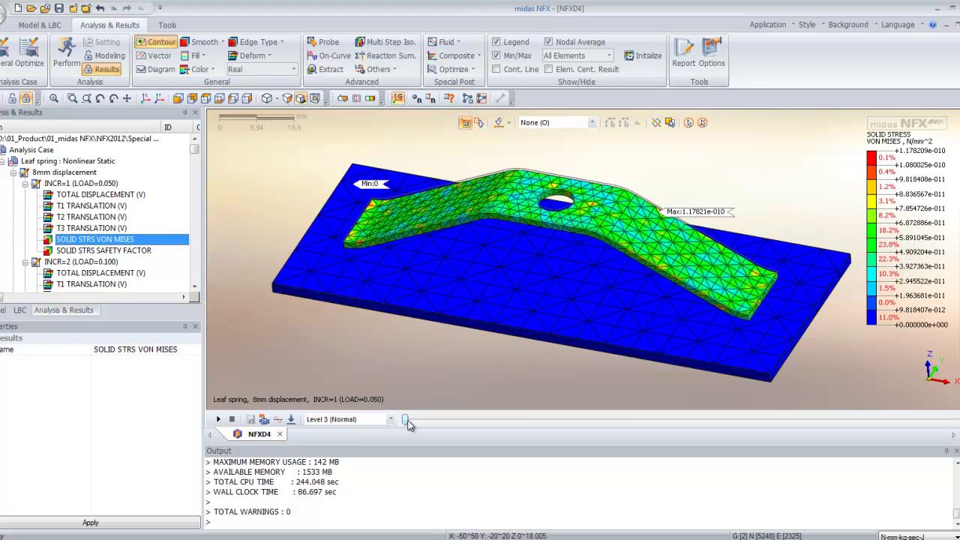
{"action": "left_click_drag", "start_coordinate": [416, 428], "coordinate": [646, 454]}
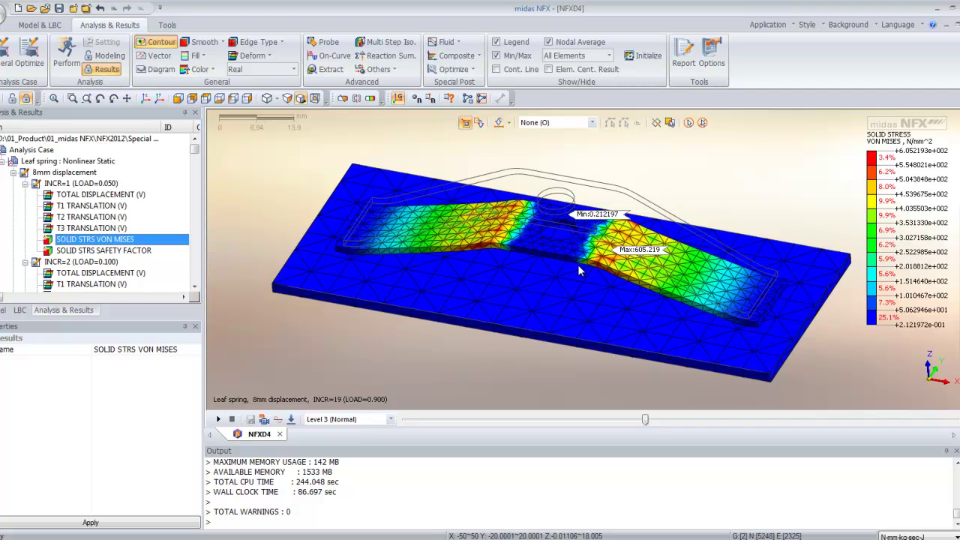
{"action": "mouse_move", "coordinate": [577, 264]}
{"action": "middle_mouse_down"}
{"action": "mouse_move", "coordinate": [599, 242]}
{"action": "mouse_move", "coordinate": [585, 279]}
{"action": "middle_mouse_up"}
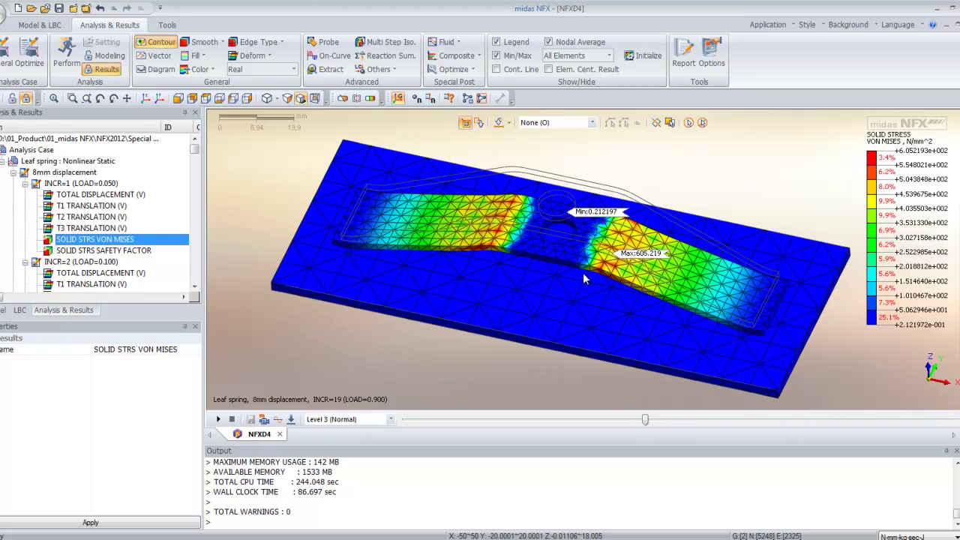
Hide the mesh edges and jump to the last load step, increment 20
{"action": "left_click", "coordinate": [280, 43]}
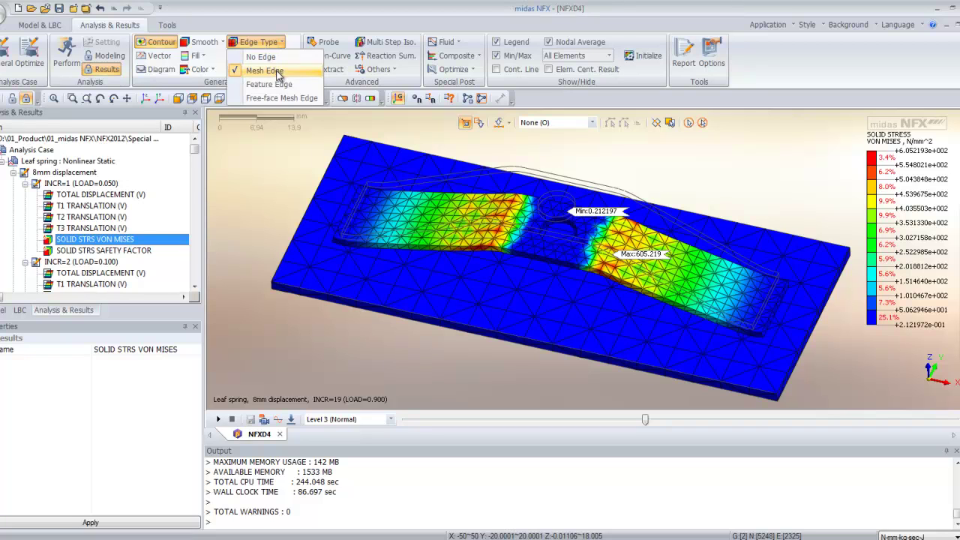
{"action": "left_click", "coordinate": [279, 58]}
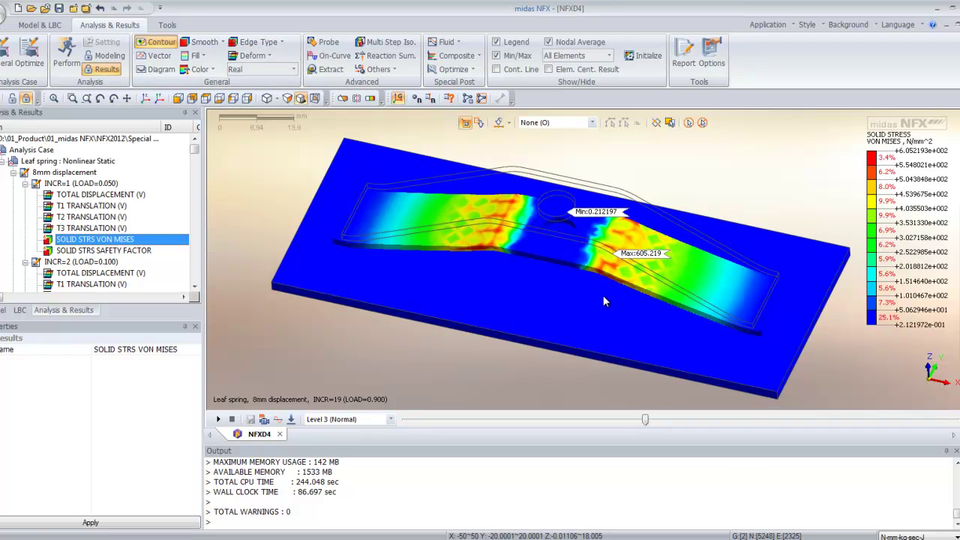
{"action": "left_click_drag", "start_coordinate": [645, 424], "coordinate": [957, 450]}
{"action": "middle_click_drag", "start_coordinate": [768, 385], "coordinate": [558, 260]}
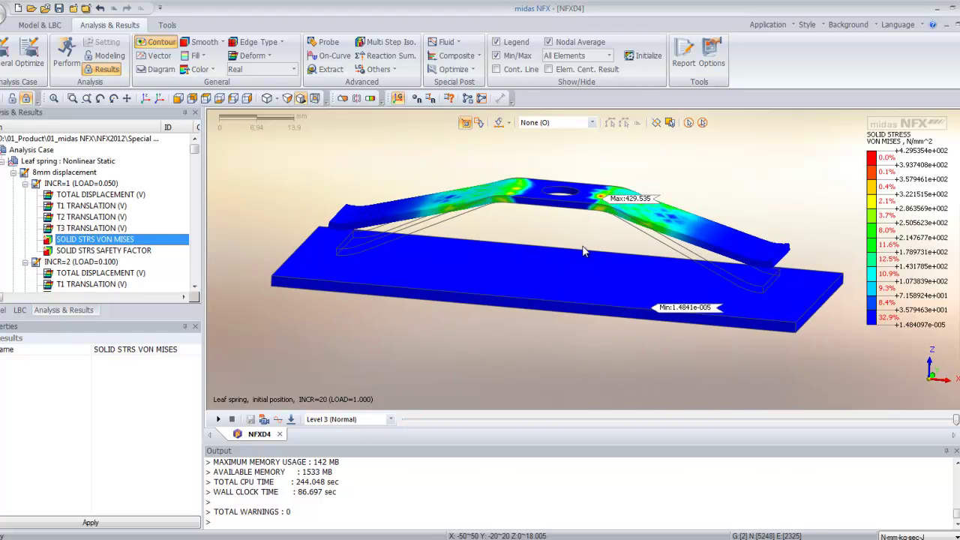
{"action": "middle_click_drag", "start_coordinate": [581, 250], "coordinate": [547, 286]}
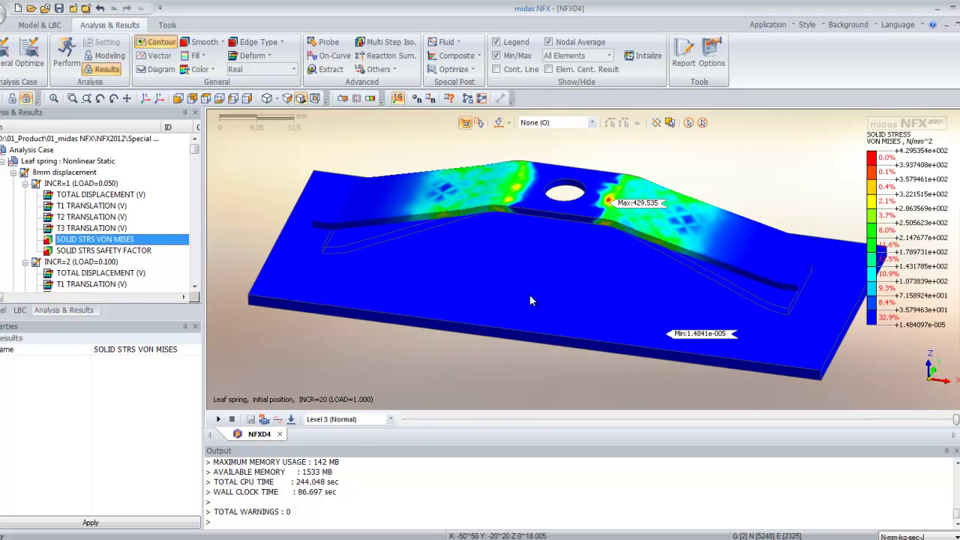
{"action": "middle_click_drag", "start_coordinate": [380, 208], "coordinate": [542, 266]}
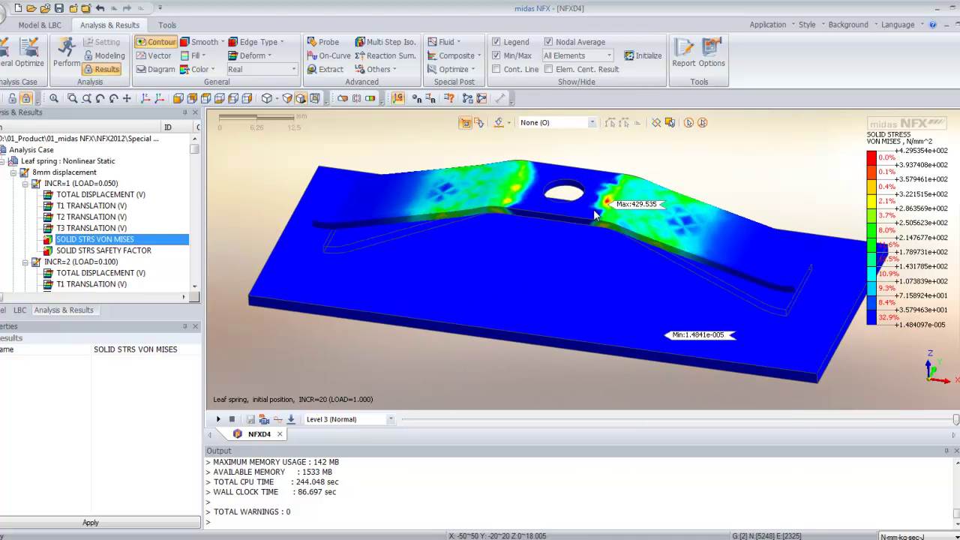
Extract the maximum SOLID STRS VON MISES value per step into a Solid Stresses table
{"action": "left_click", "coordinate": [331, 69]}
{"action": "left_click_drag", "start_coordinate": [120, 125], "coordinate": [255, 134]}
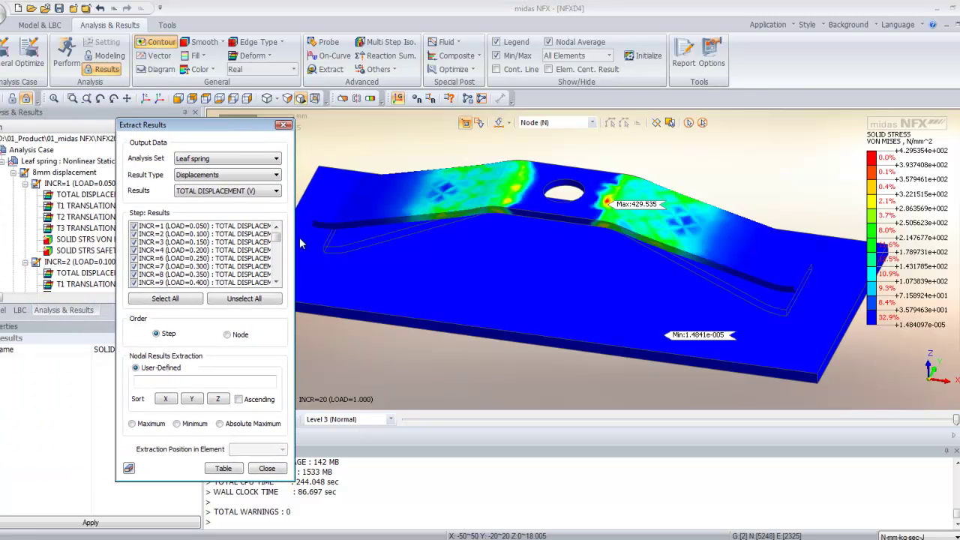
{"action": "left_click", "coordinate": [209, 175]}
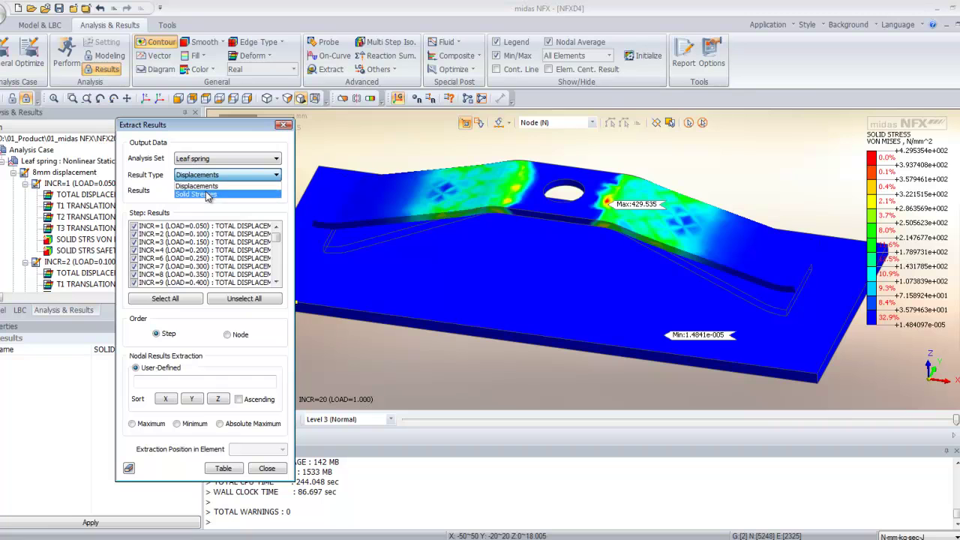
{"action": "left_click", "coordinate": [210, 191]}
{"action": "left_click", "coordinate": [210, 191]}
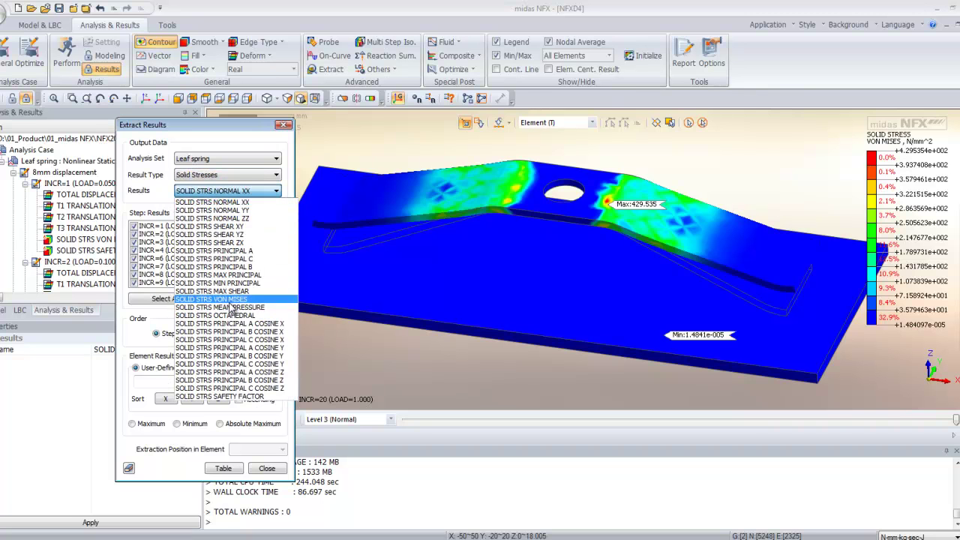
{"action": "left_click", "coordinate": [225, 298]}
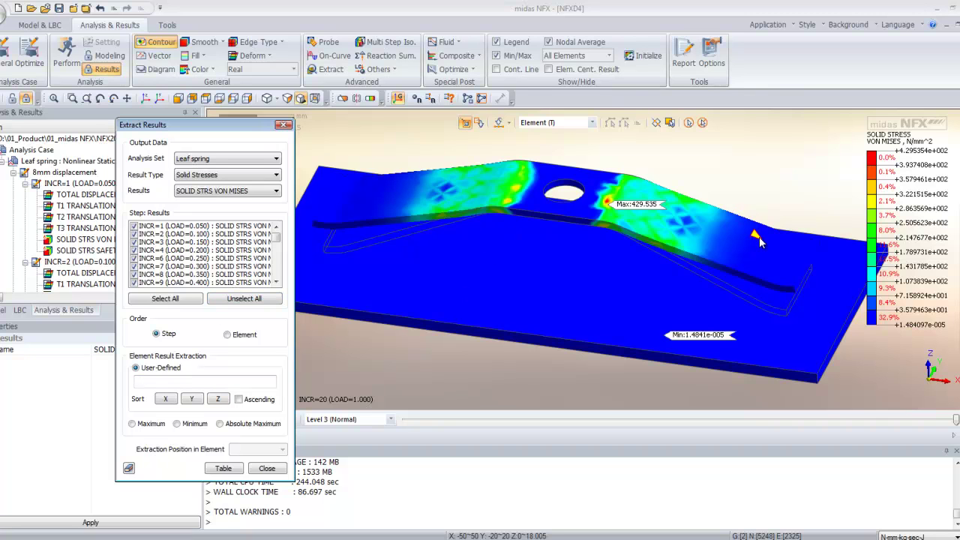
{"action": "left_click", "coordinate": [132, 424]}
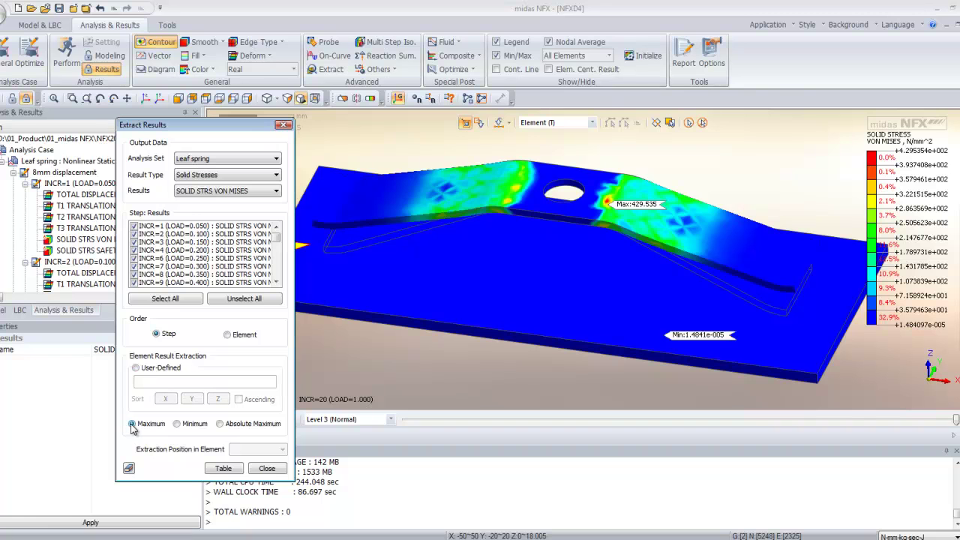
{"action": "left_click", "coordinate": [222, 468]}
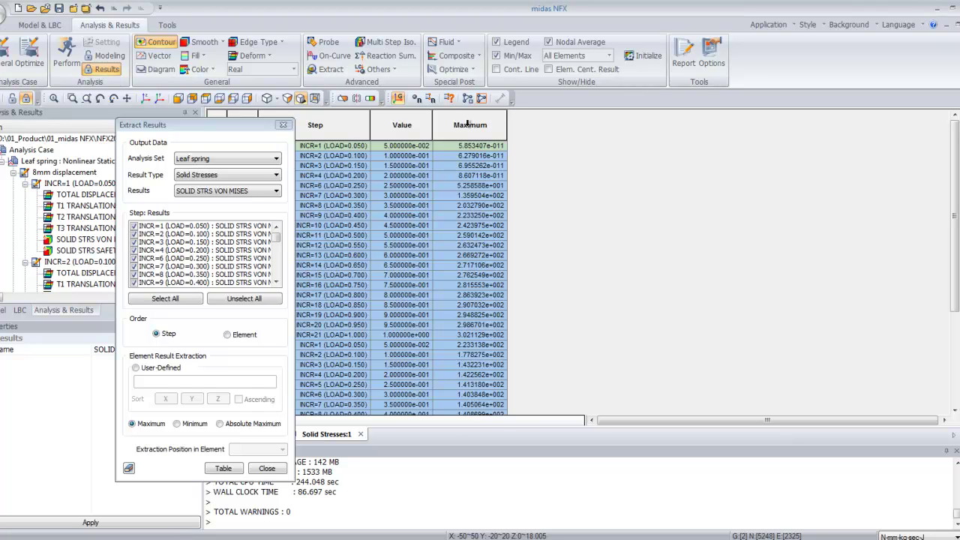
Select the Maximum and Value columns and bring up their column options
{"action": "left_click", "coordinate": [469, 125]}
{"action": "left_click", "coordinate": [419, 126], "text": "shift"}
{"action": "right_click", "coordinate": [420, 130]}
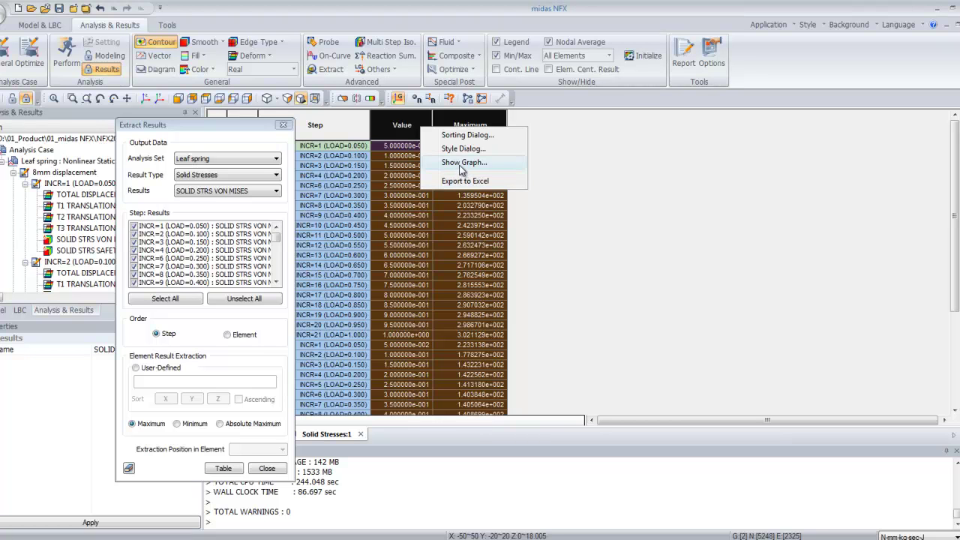
Plot the maximum stress as a simple line graph, review it, then close the dialog and graph
{"action": "left_click", "coordinate": [460, 163]}
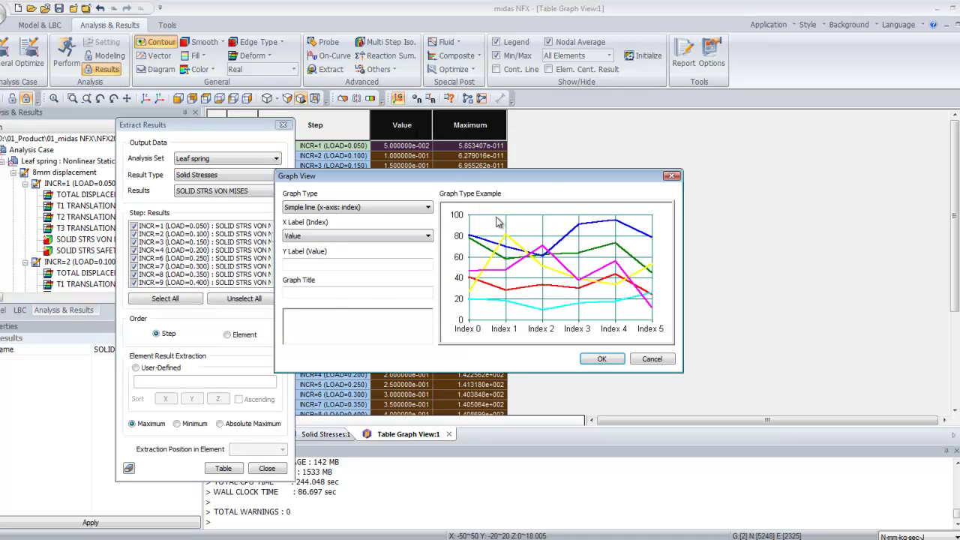
{"action": "left_click", "coordinate": [601, 359]}
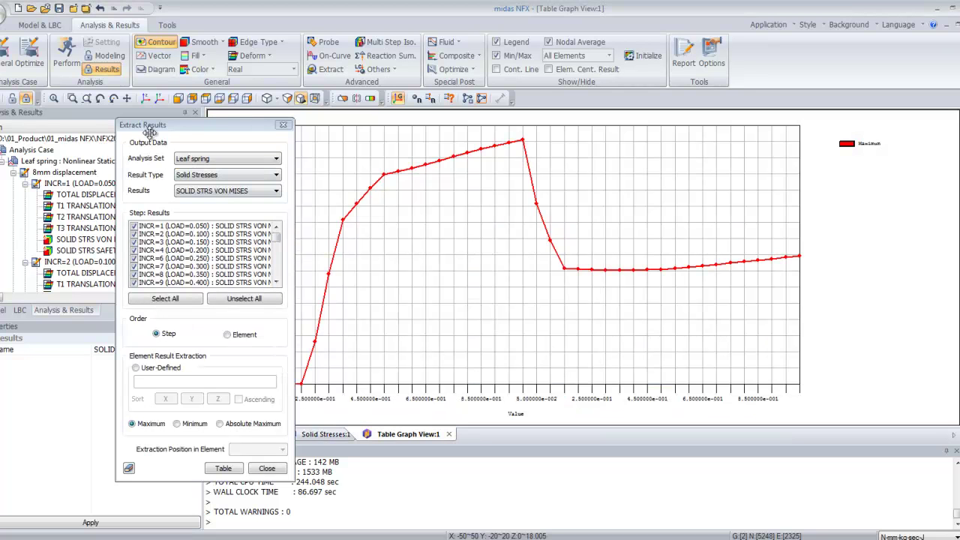
{"action": "left_click_drag", "start_coordinate": [183, 127], "coordinate": [92, 127]}
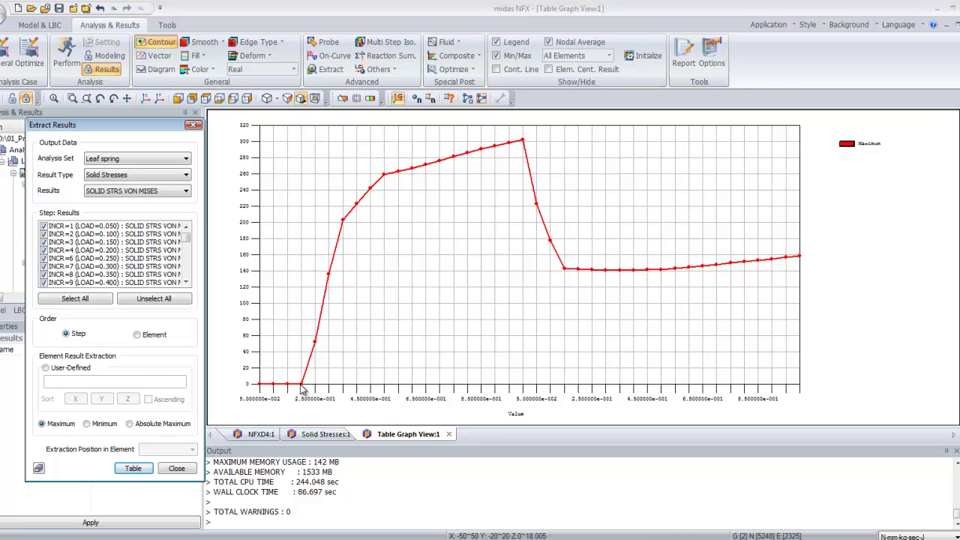
{"action": "mouse_move", "coordinate": [302, 387]}
{"action": "left_click", "coordinate": [194, 126]}
{"action": "left_click", "coordinate": [449, 434]}
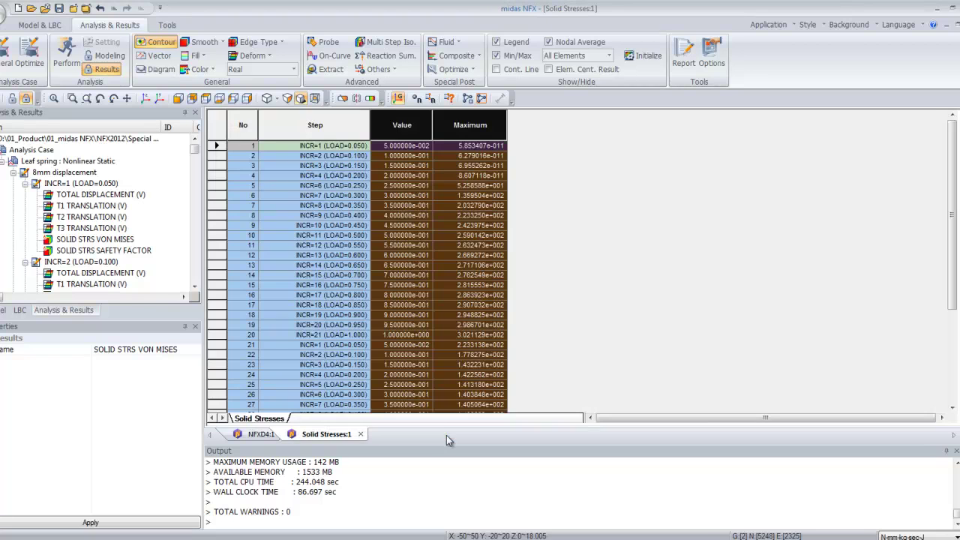
Close the stress table and switch from results back to Modeling mode
{"action": "left_click", "coordinate": [361, 434]}
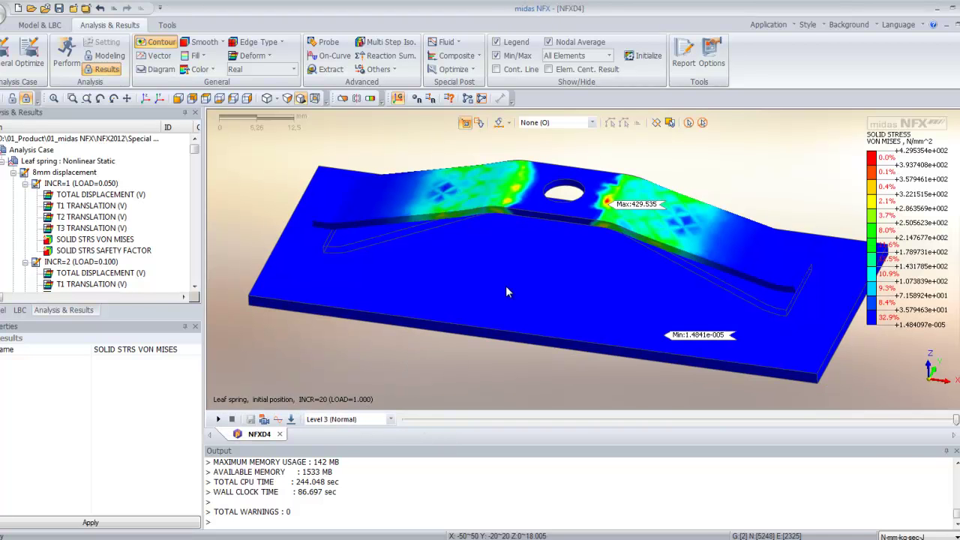
{"action": "middle_click_drag", "start_coordinate": [579, 308], "coordinate": [582, 303]}
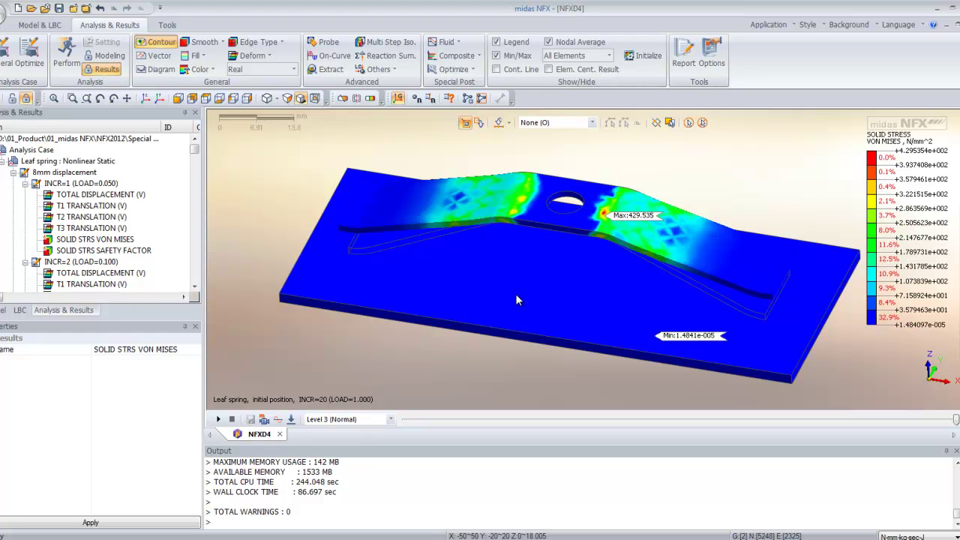
{"action": "mouse_move", "coordinate": [516, 293]}
{"action": "middle_mouse_down"}
{"action": "mouse_move", "coordinate": [524, 255]}
{"action": "mouse_move", "coordinate": [516, 299]}
{"action": "middle_mouse_up"}
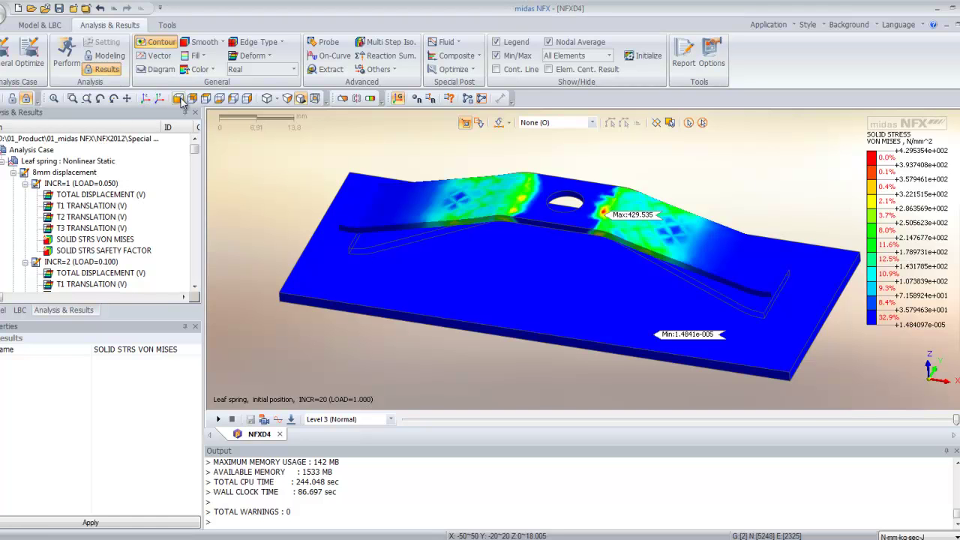
{"action": "left_click", "coordinate": [12, 98]}
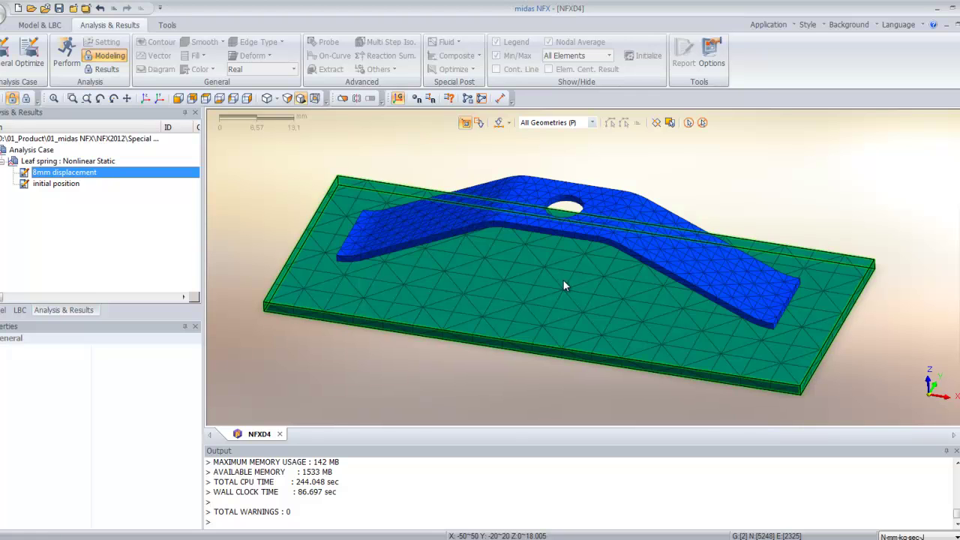
Auto-mesh the leaf spring with the Hybrid Mesher at 1.4742 mm maximum element size
{"action": "left_click", "coordinate": [45, 25]}
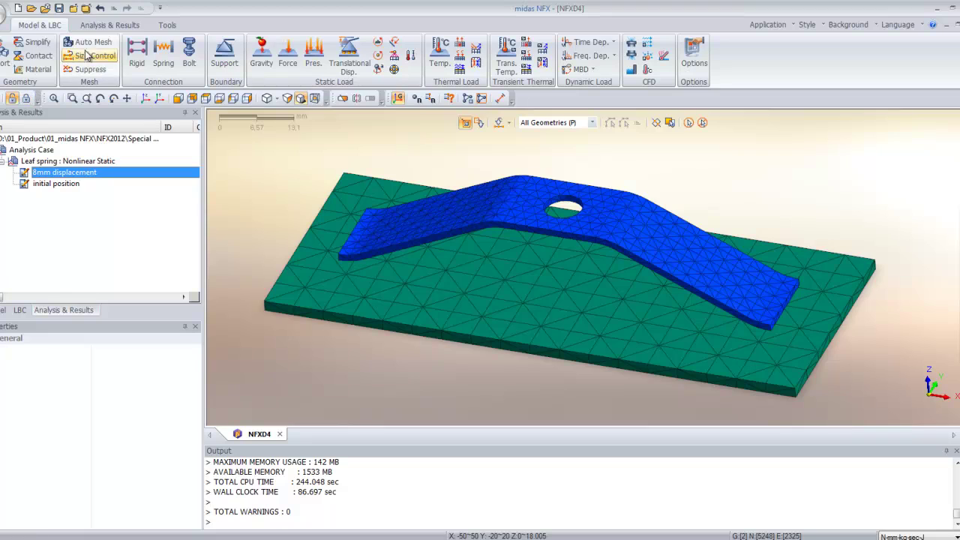
{"action": "left_click", "coordinate": [84, 42]}
{"action": "left_click_drag", "start_coordinate": [73, 120], "coordinate": [198, 137]}
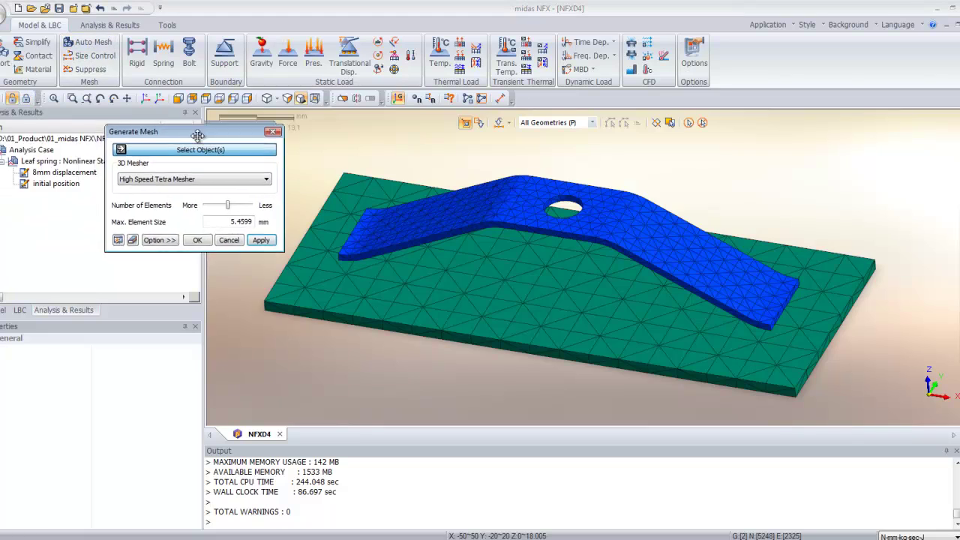
{"action": "left_click", "coordinate": [435, 218]}
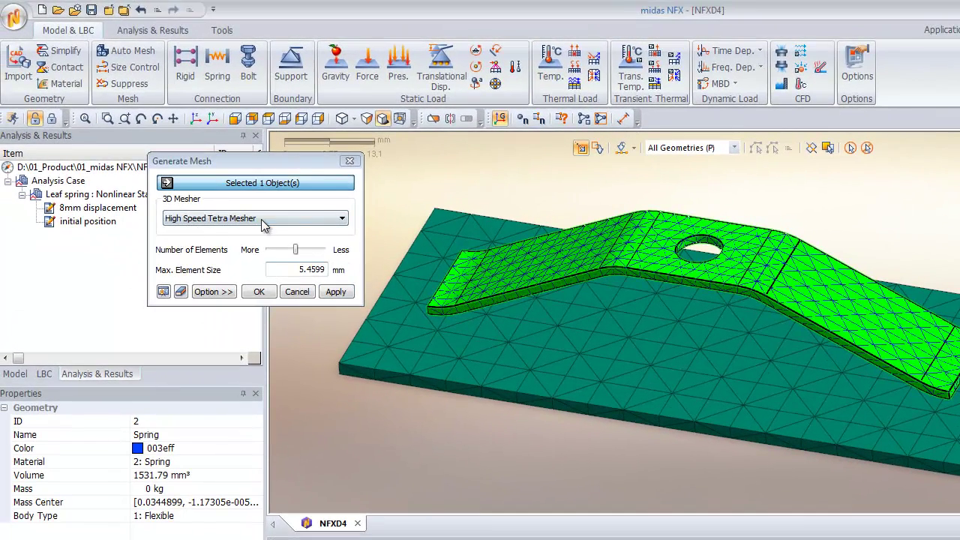
{"action": "left_click", "coordinate": [261, 222]}
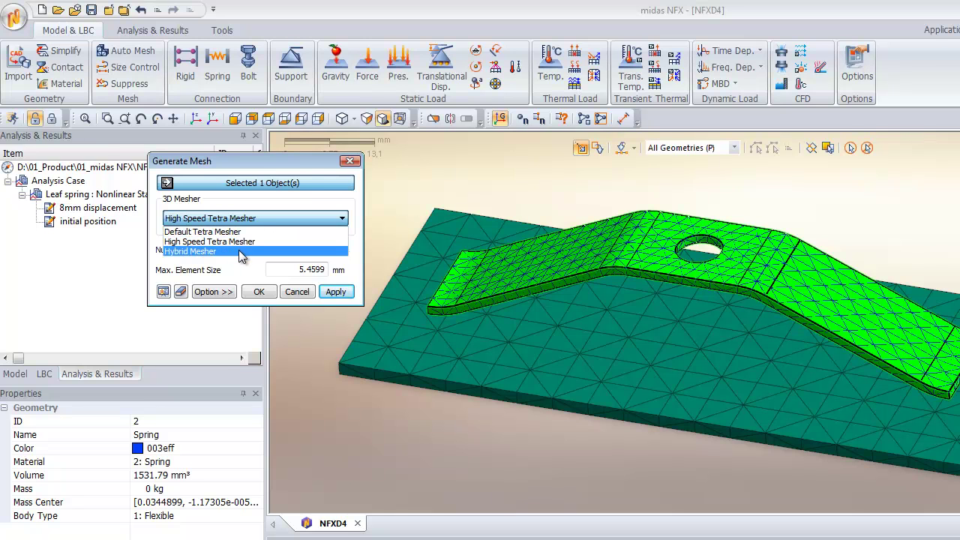
{"action": "left_click", "coordinate": [242, 257]}
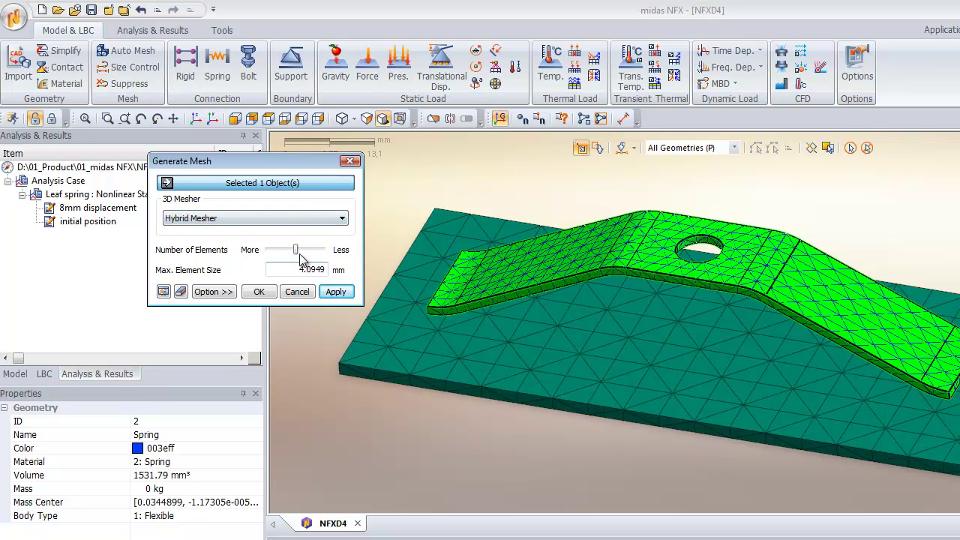
{"action": "left_click_drag", "start_coordinate": [296, 249], "coordinate": [278, 251]}
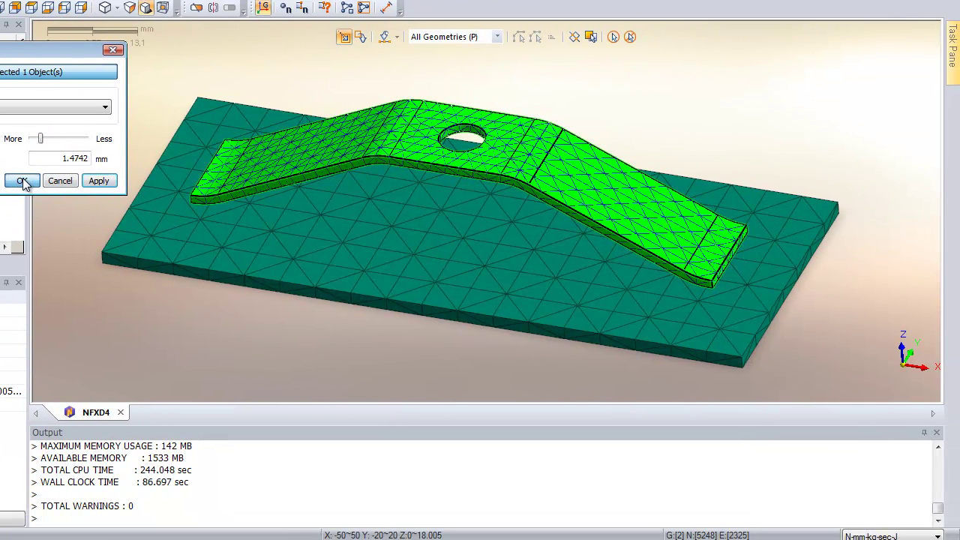
{"action": "left_click", "coordinate": [66, 201]}
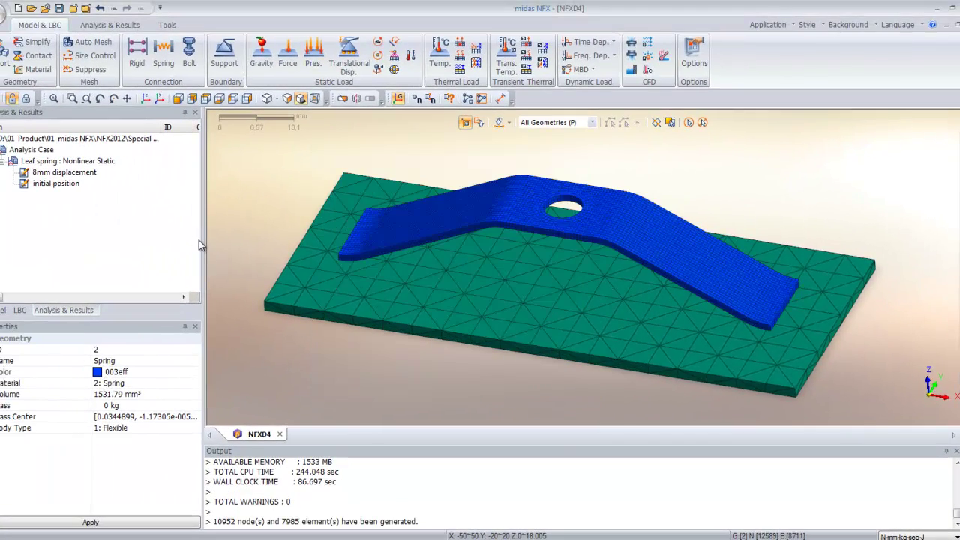
Zoom and orbit around the model to inspect the spring's new fine mesh against the plate
{"action": "middle_click_drag", "start_coordinate": [359, 205], "coordinate": [630, 264]}
{"action": "scroll", "coordinate": [630, 264], "scroll_direction": "up", "scroll_amount": 2}
{"action": "scroll", "coordinate": [629, 267], "scroll_direction": "up", "scroll_amount": 4}
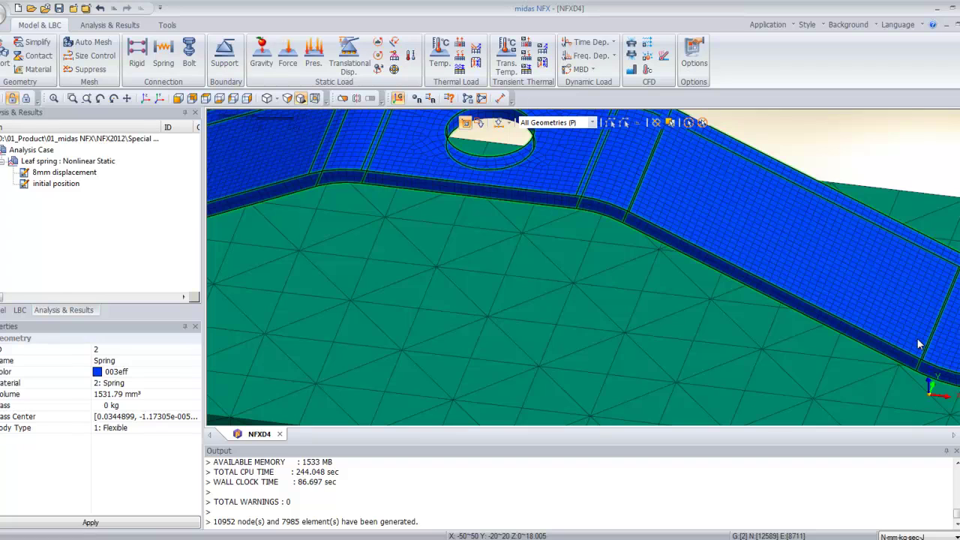
{"action": "middle_click_drag", "start_coordinate": [761, 279], "coordinate": [582, 227]}
{"action": "middle_click_drag", "start_coordinate": [509, 342], "coordinate": [627, 288]}
{"action": "middle_click_drag", "start_coordinate": [566, 278], "coordinate": [548, 252]}
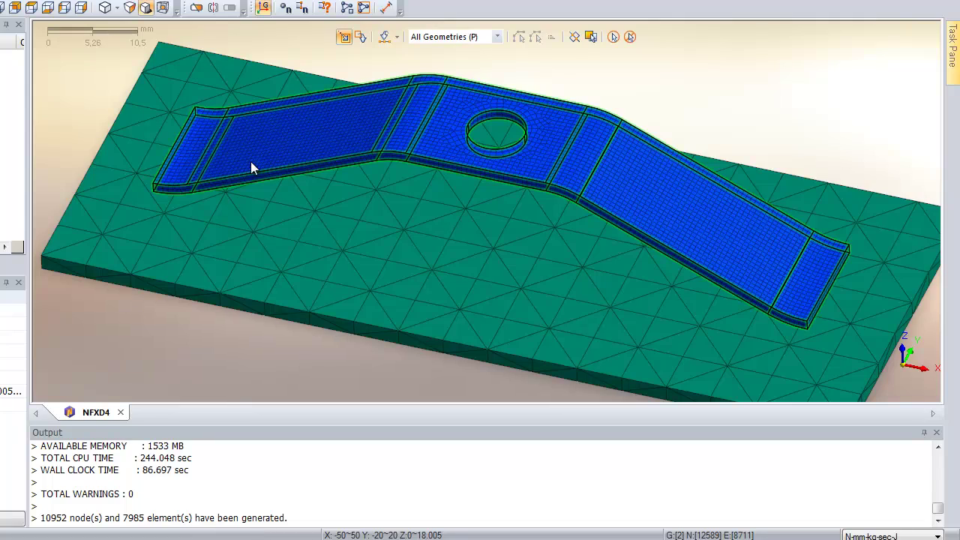
{"action": "mouse_move", "coordinate": [250, 162]}
{"action": "middle_mouse_down"}
{"action": "mouse_move", "coordinate": [428, 280]}
{"action": "mouse_move", "coordinate": [456, 248]}
{"action": "mouse_move", "coordinate": [435, 287]}
{"action": "middle_mouse_up"}
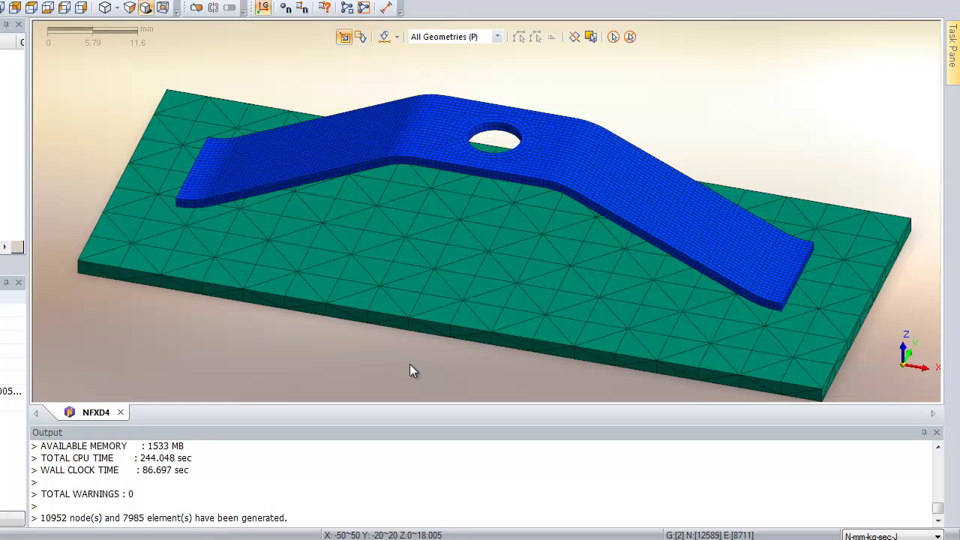